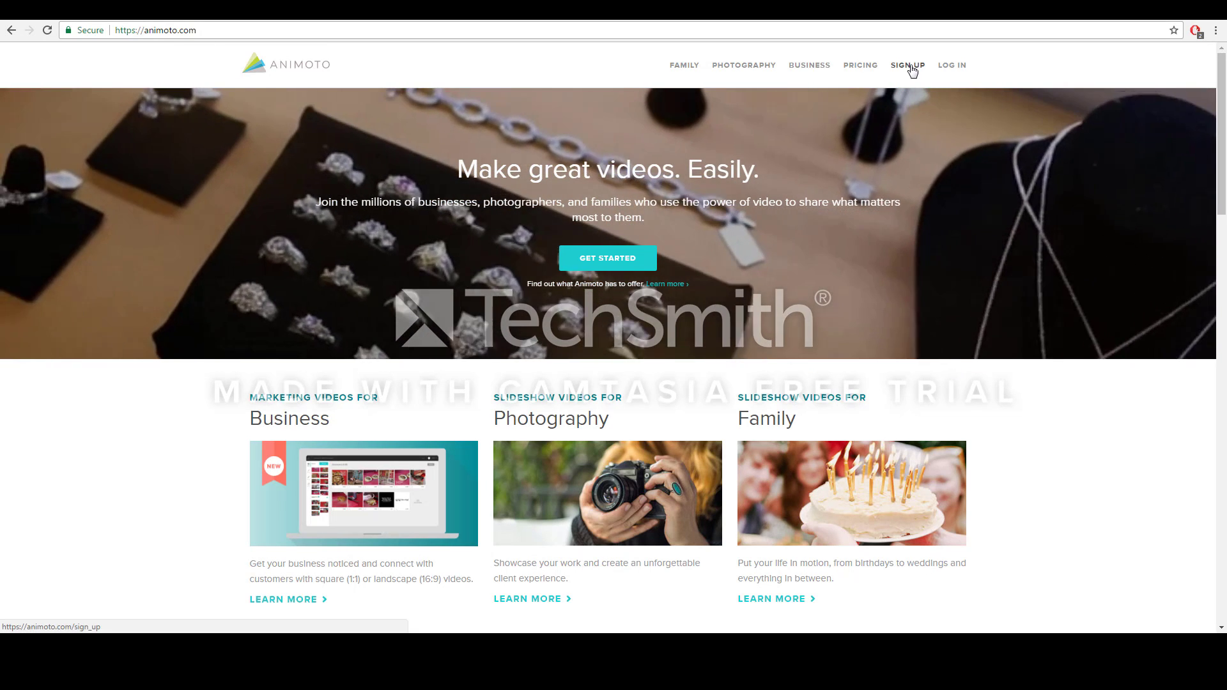
# - Look over the free trial sign-up page, then return to the previous page
pyautogui.click(908, 67)
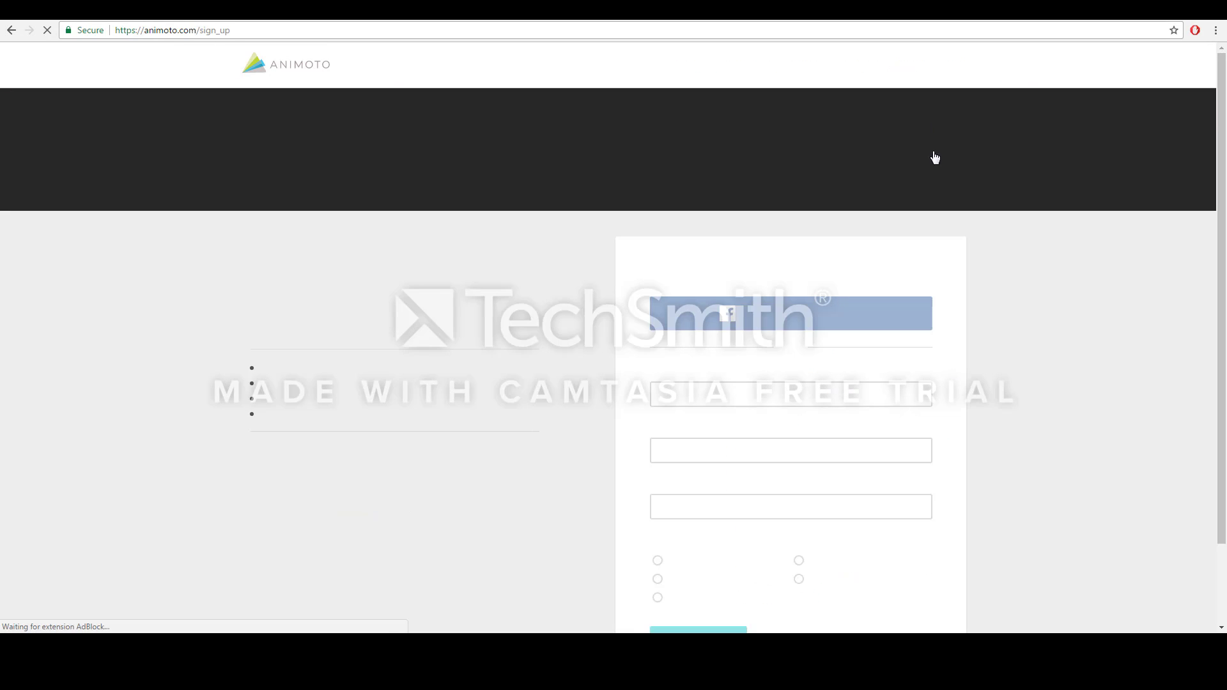
pyautogui.scroll(-1, 978, 390)
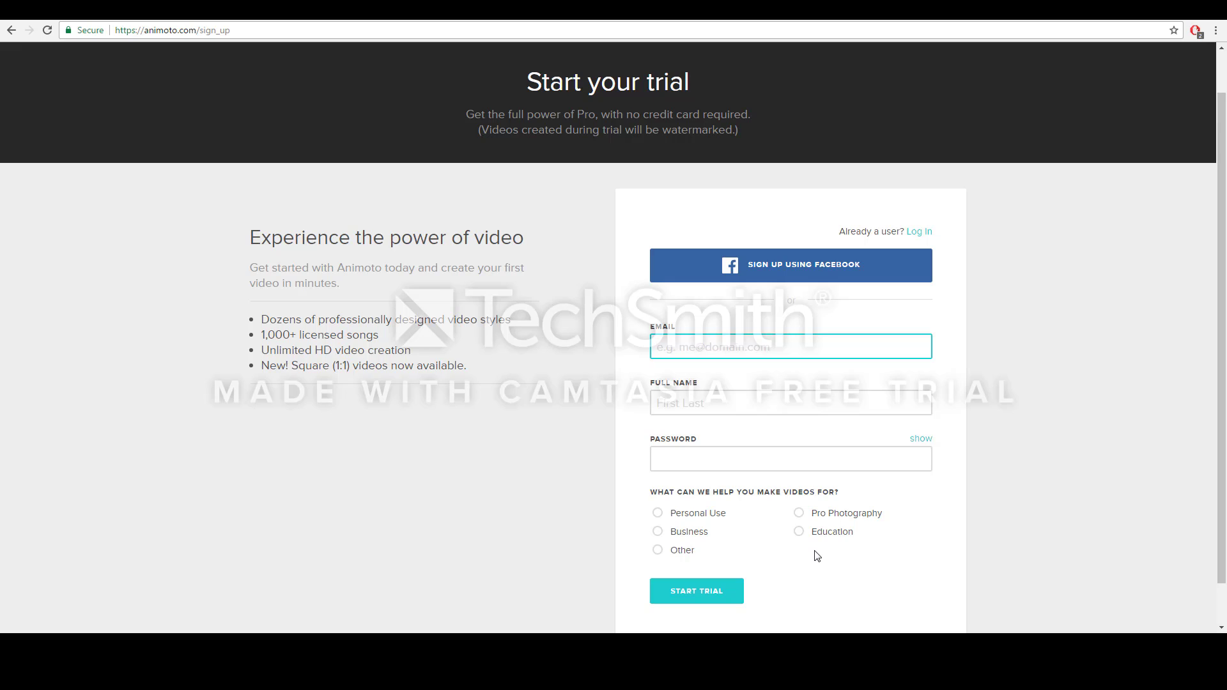
pyautogui.scroll(-1, 815, 556)
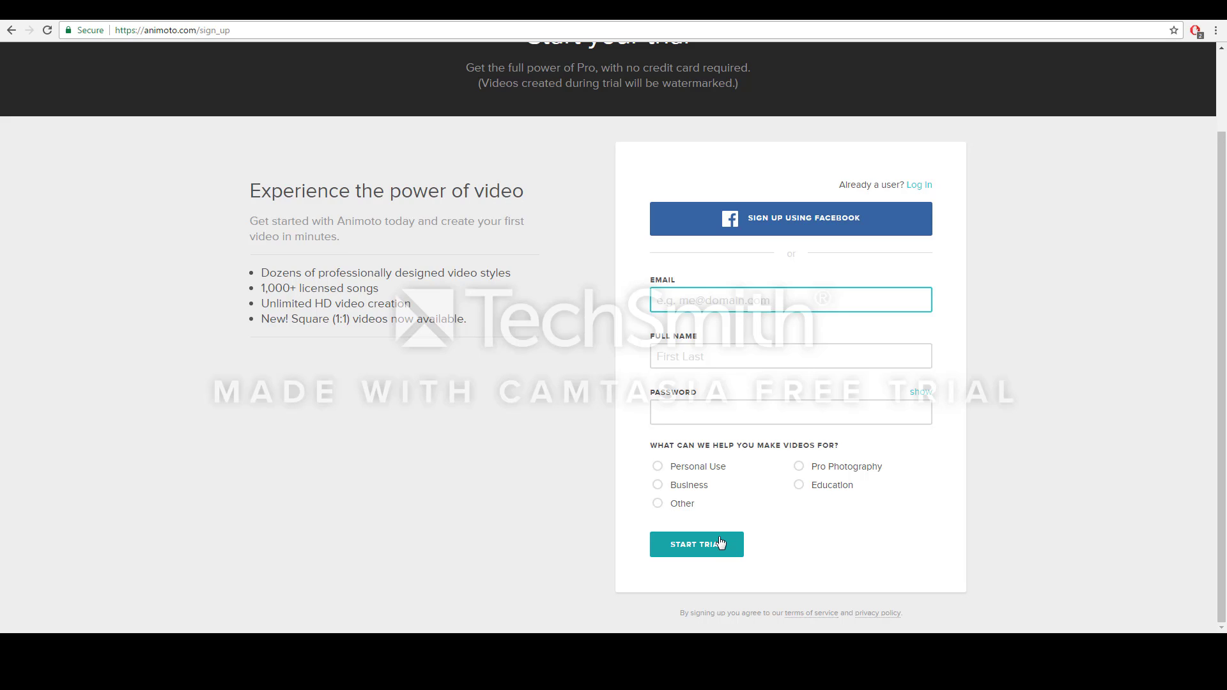
pyautogui.click(12, 30)
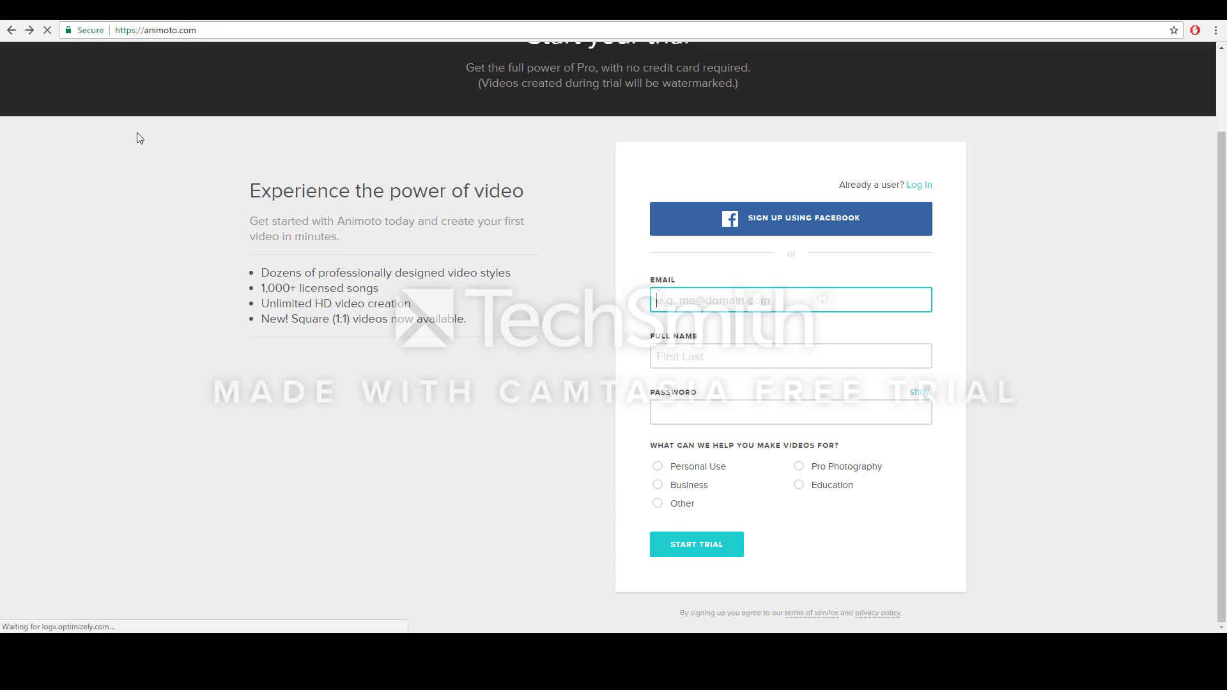
# - Log in with the account e-mail address and password
pyautogui.click(956, 65)
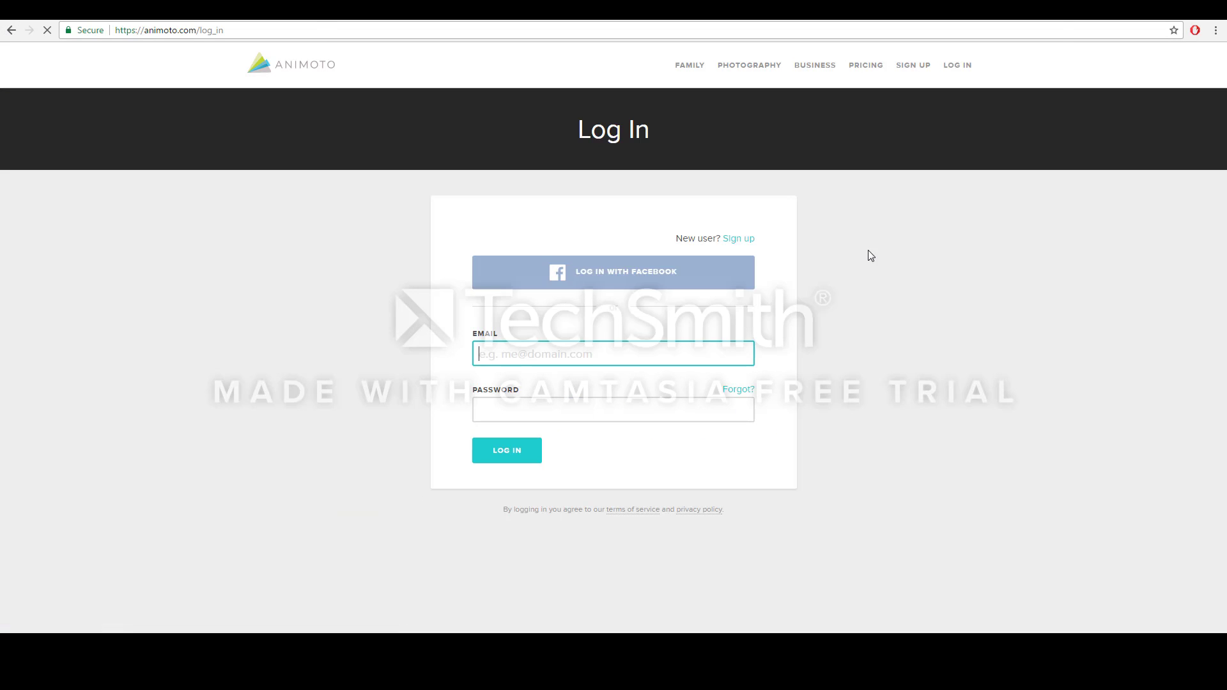
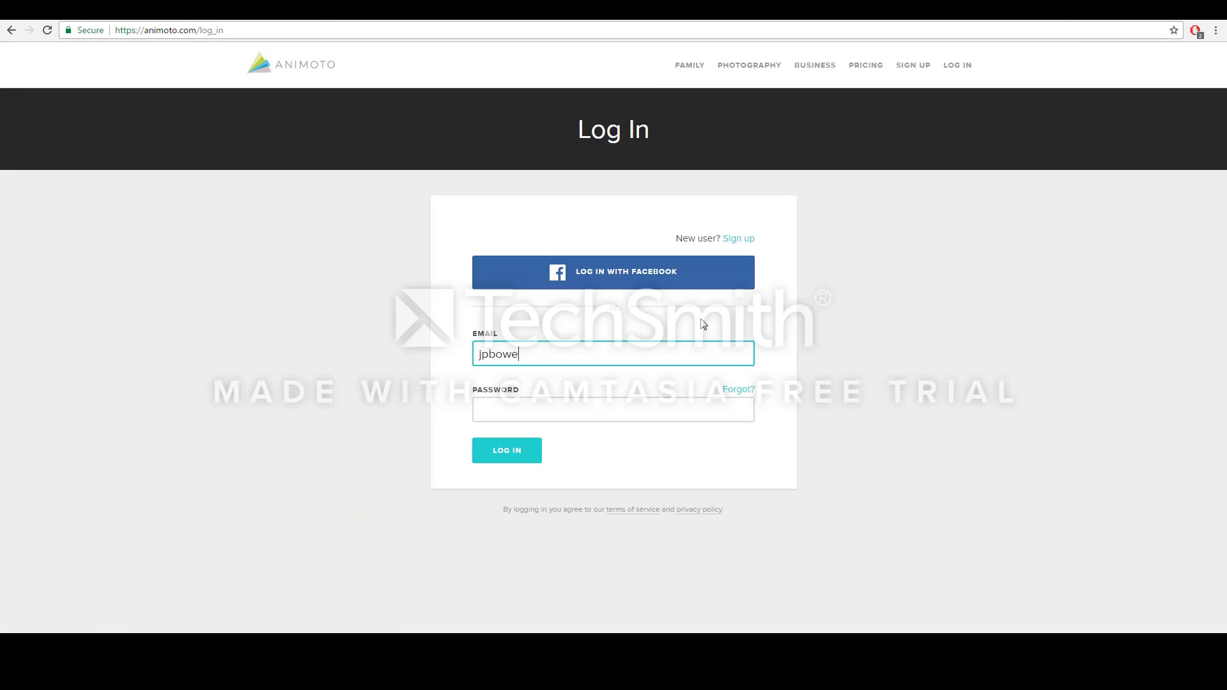
pyautogui.click(634, 400)
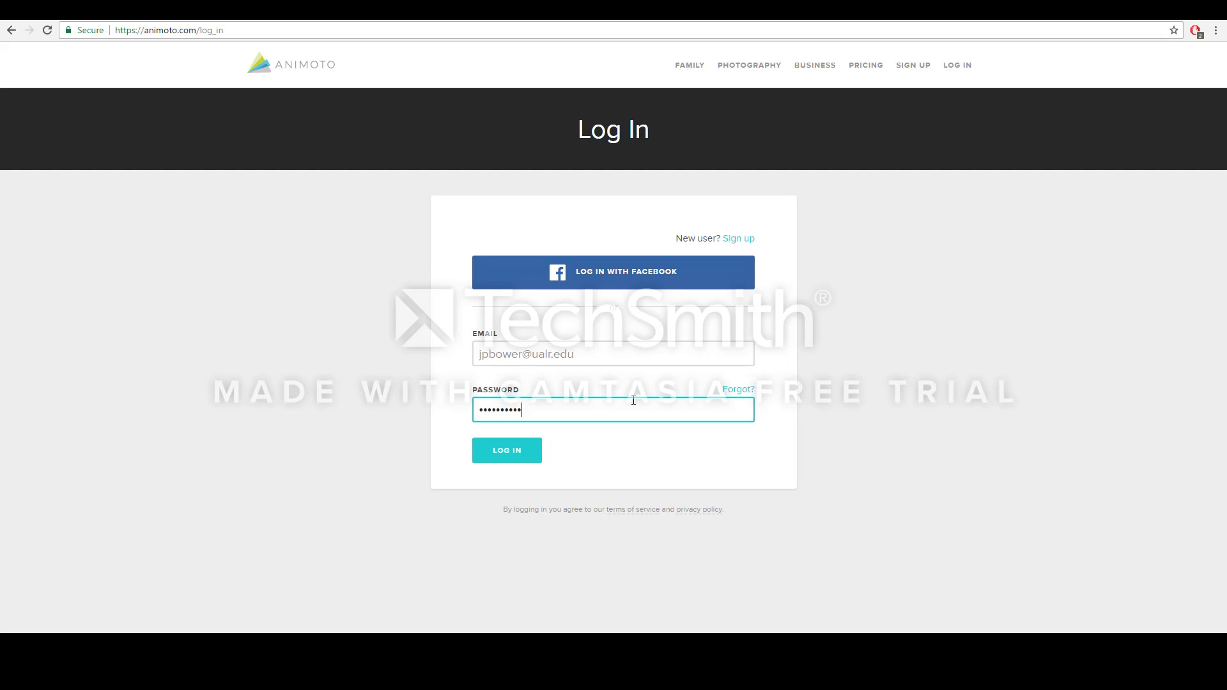
pyautogui.press('Return')
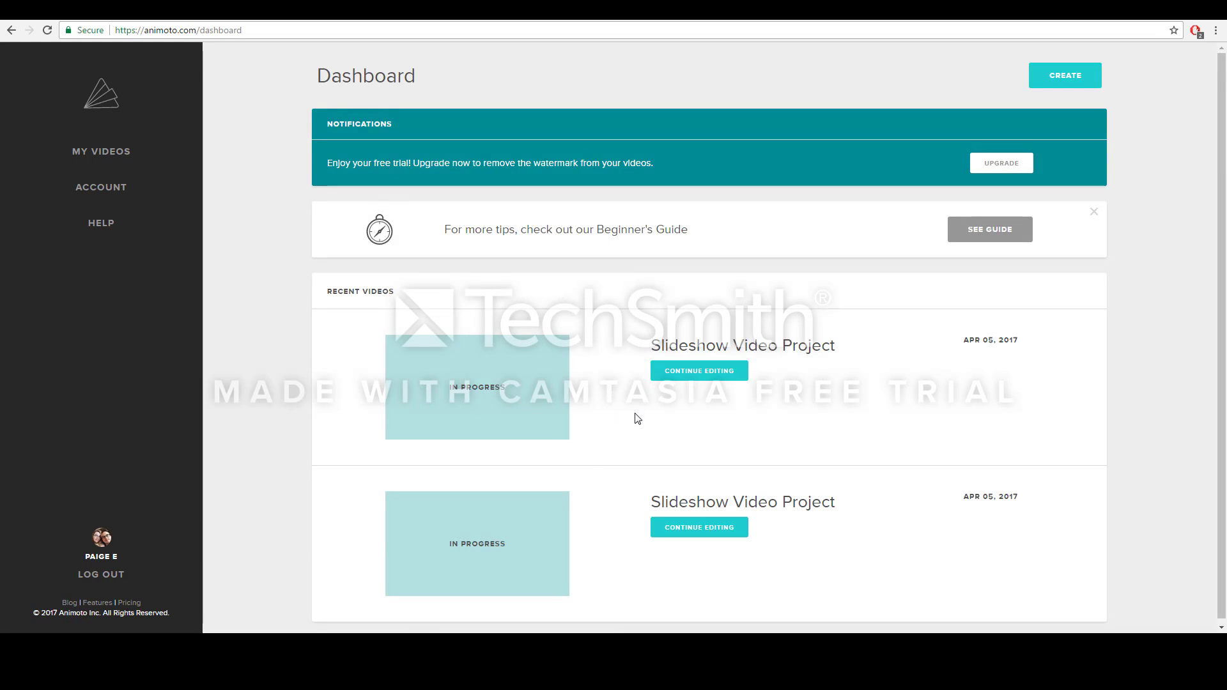
# - Create a new Slideshow Video project in the Retro Wheel style
pyautogui.click(1058, 87)
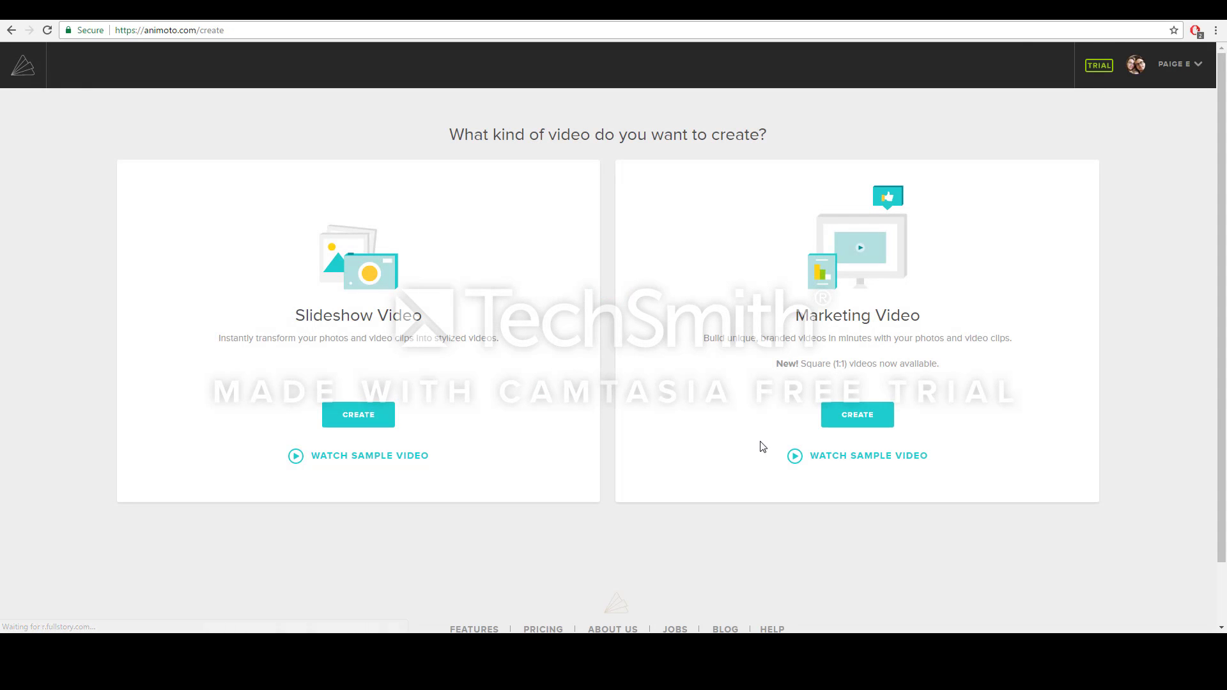
pyautogui.click(373, 414)
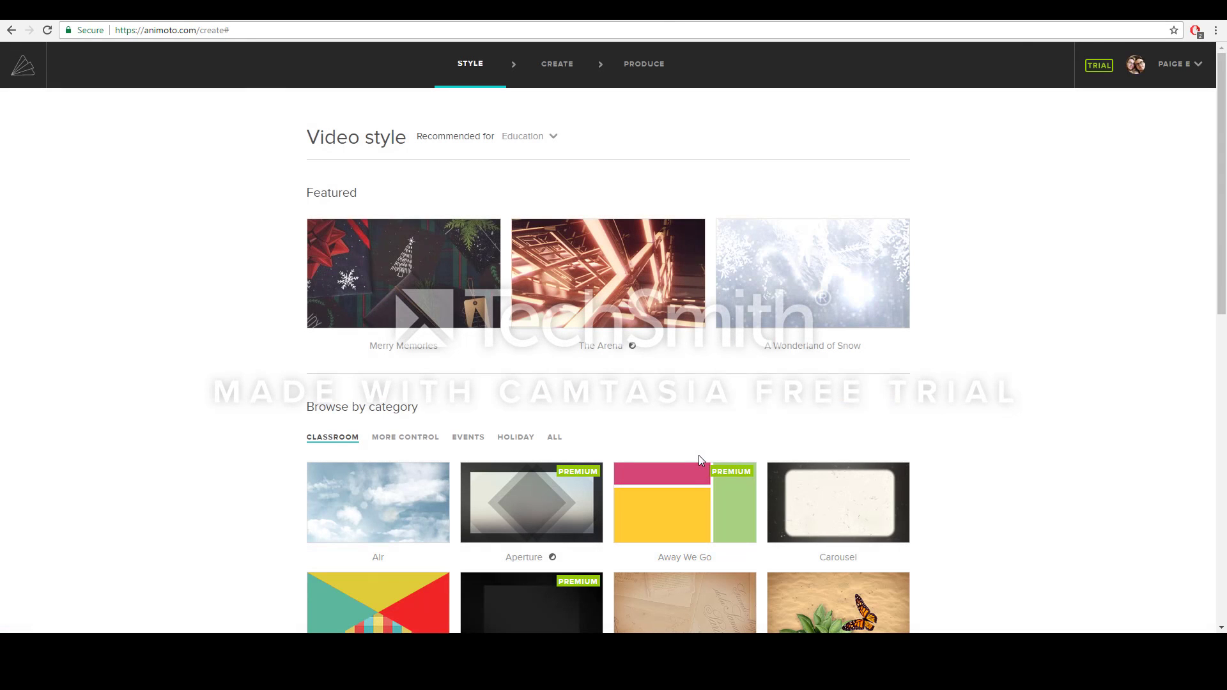
pyautogui.scroll(-3, 989, 426)
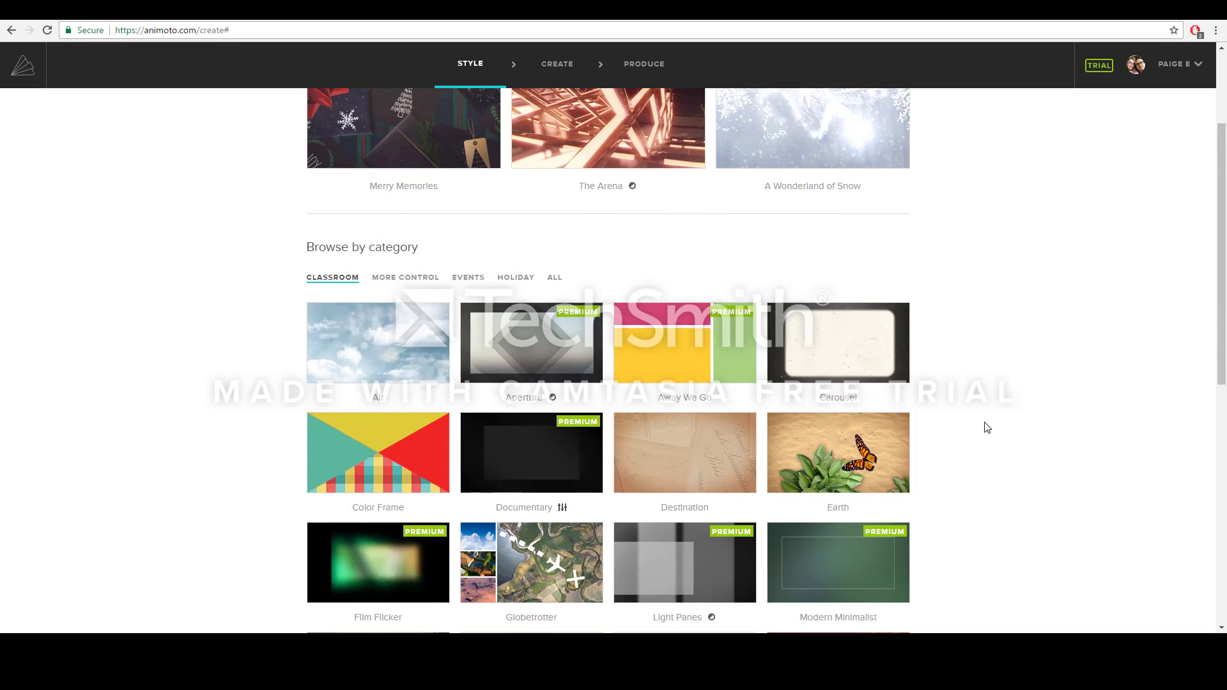
pyautogui.scroll(-2, 988, 427)
pyautogui.scroll(-2, 981, 427)
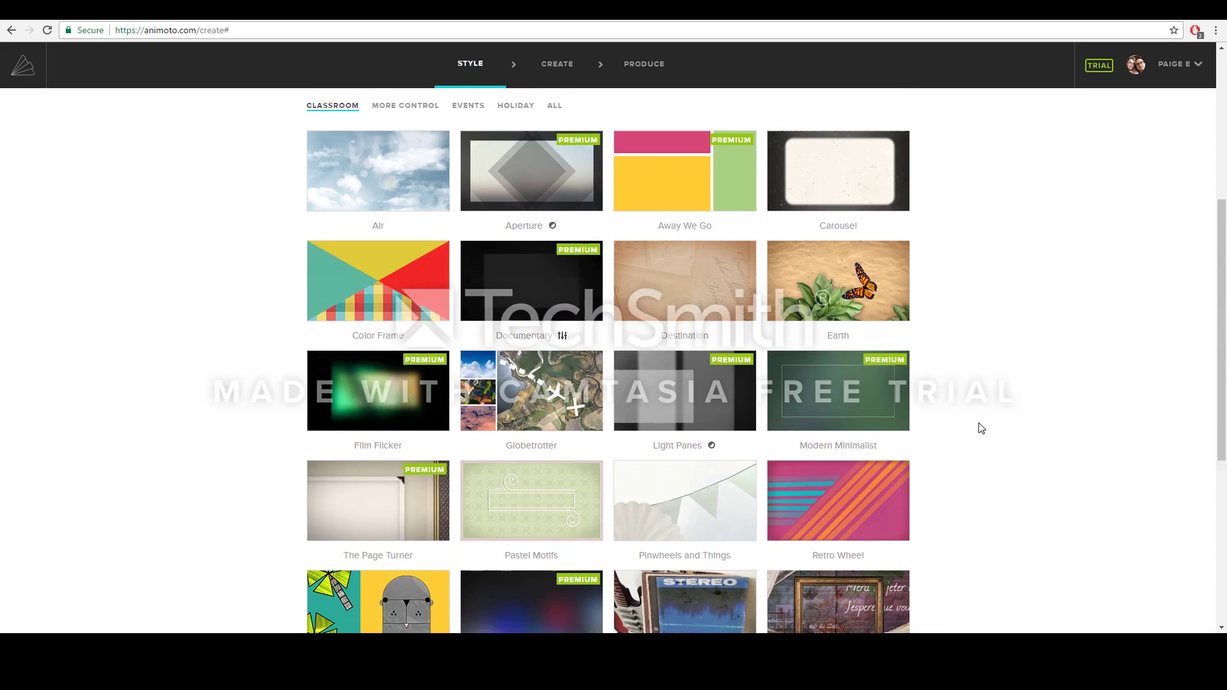
pyautogui.click(847, 452)
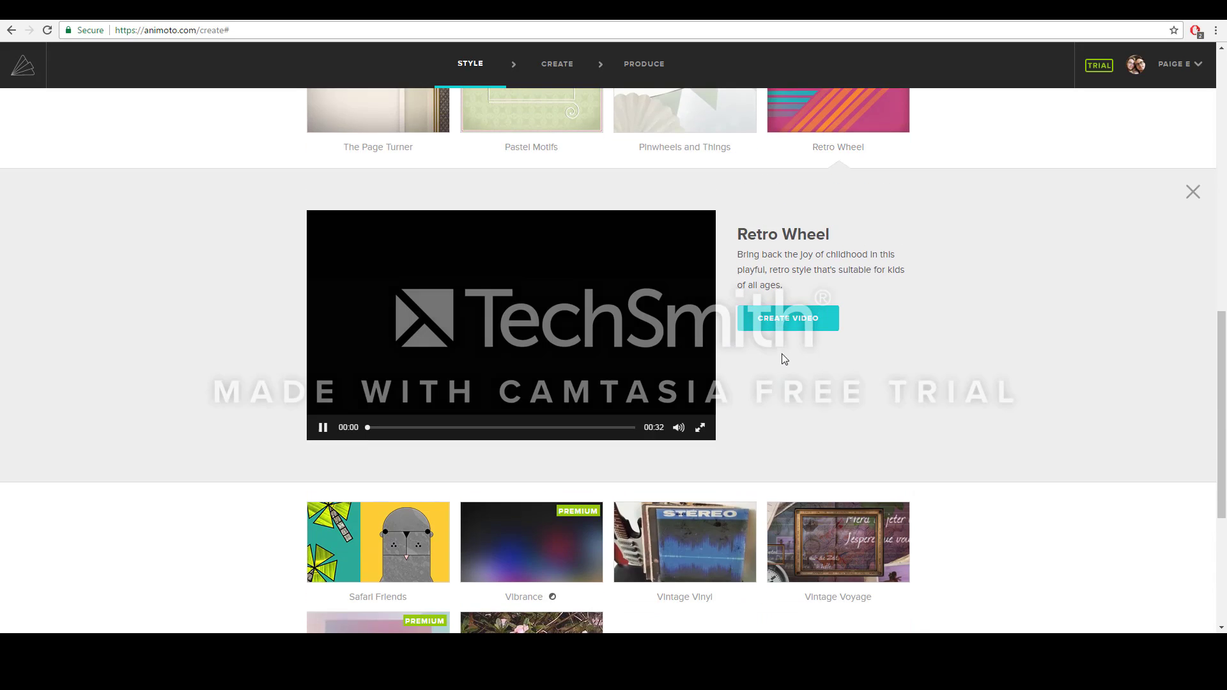
pyautogui.click(783, 319)
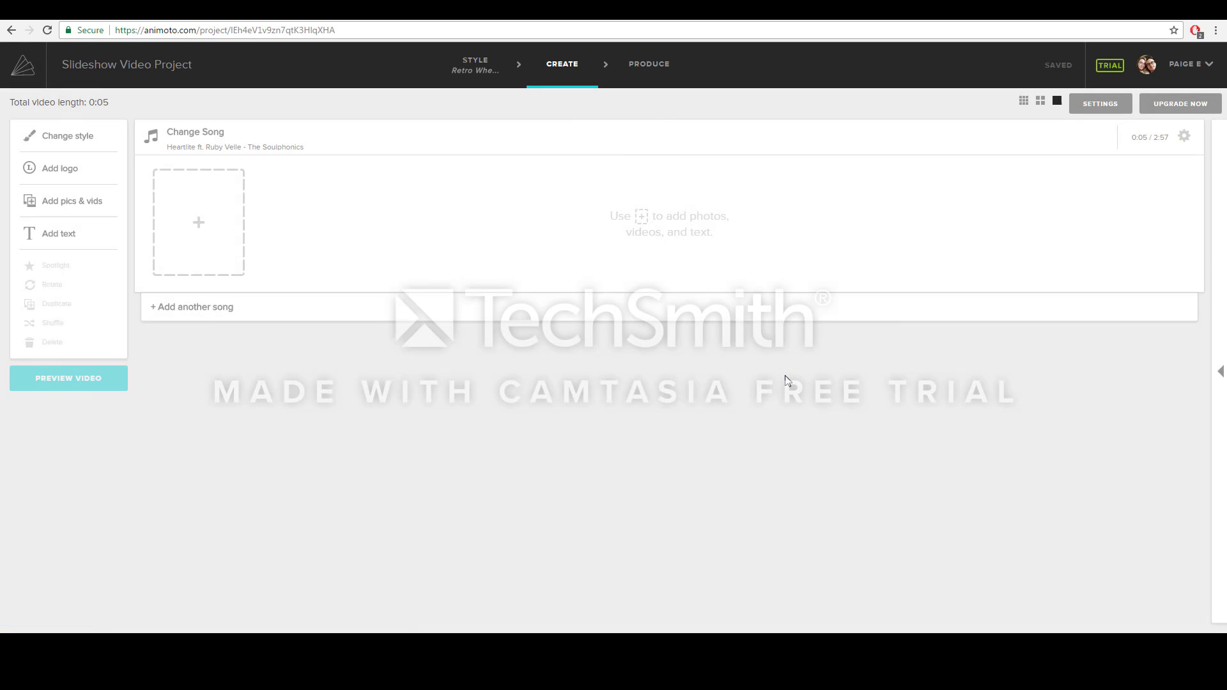
# - Choose 'If I Had A Dollar' from the Popular for Education songs as the soundtrack
pyautogui.click(229, 154)
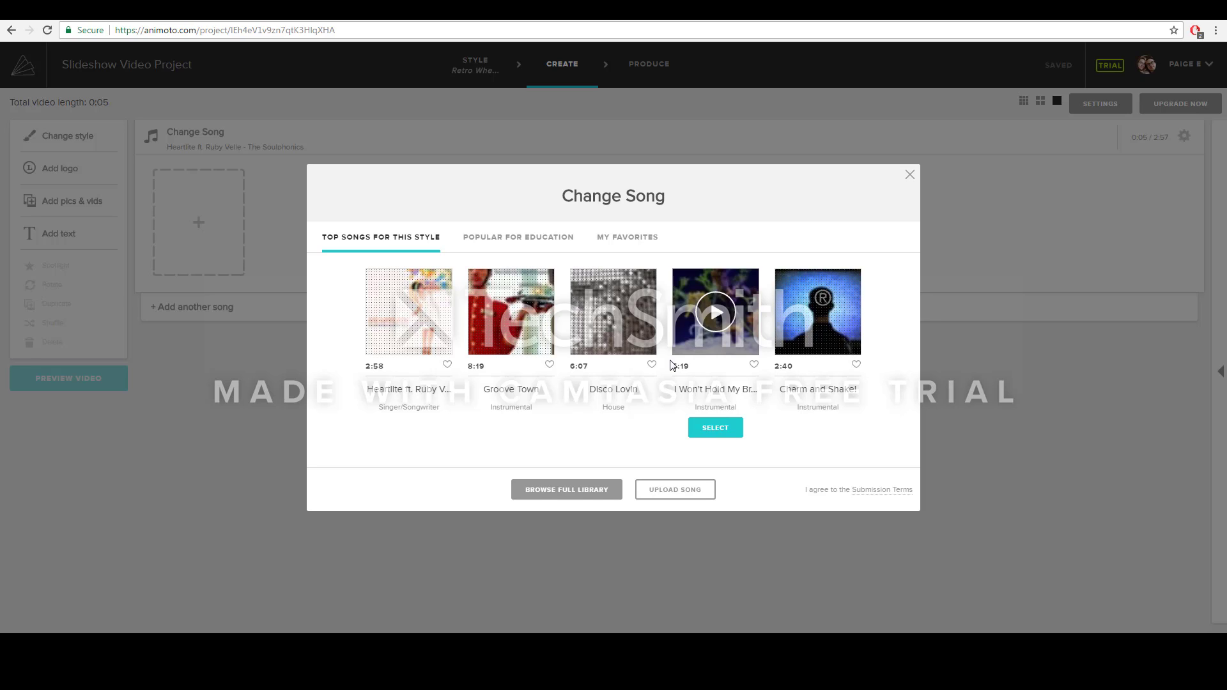
pyautogui.click(518, 238)
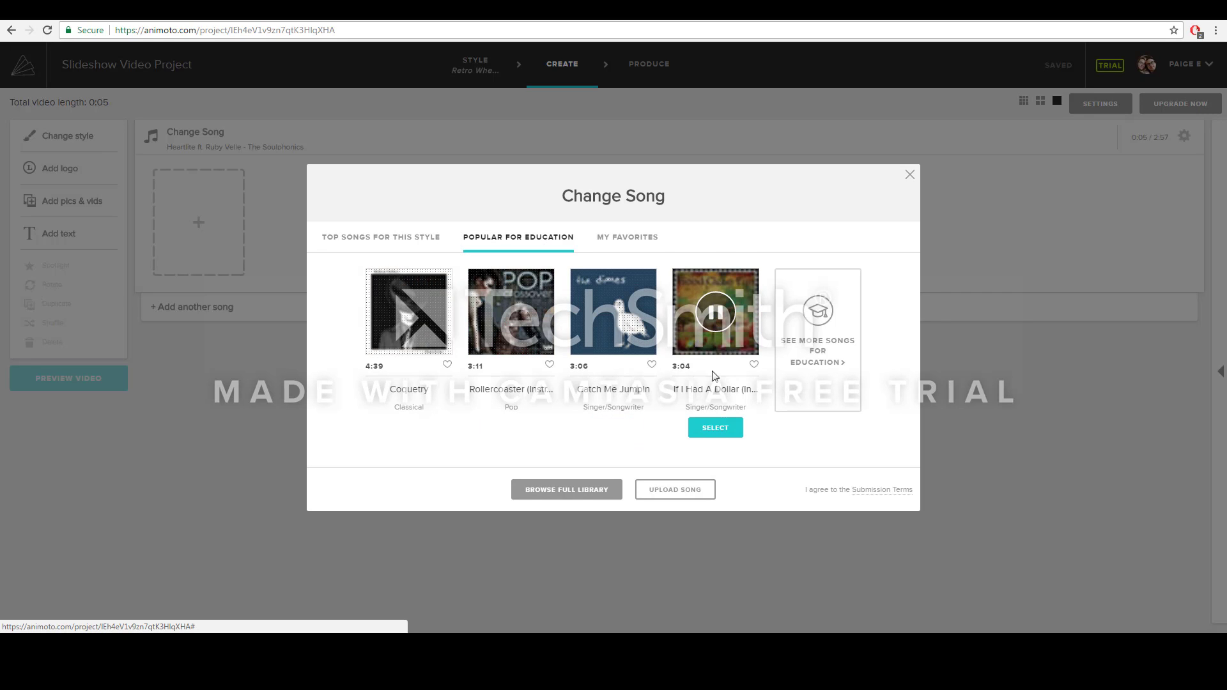
pyautogui.click(715, 427)
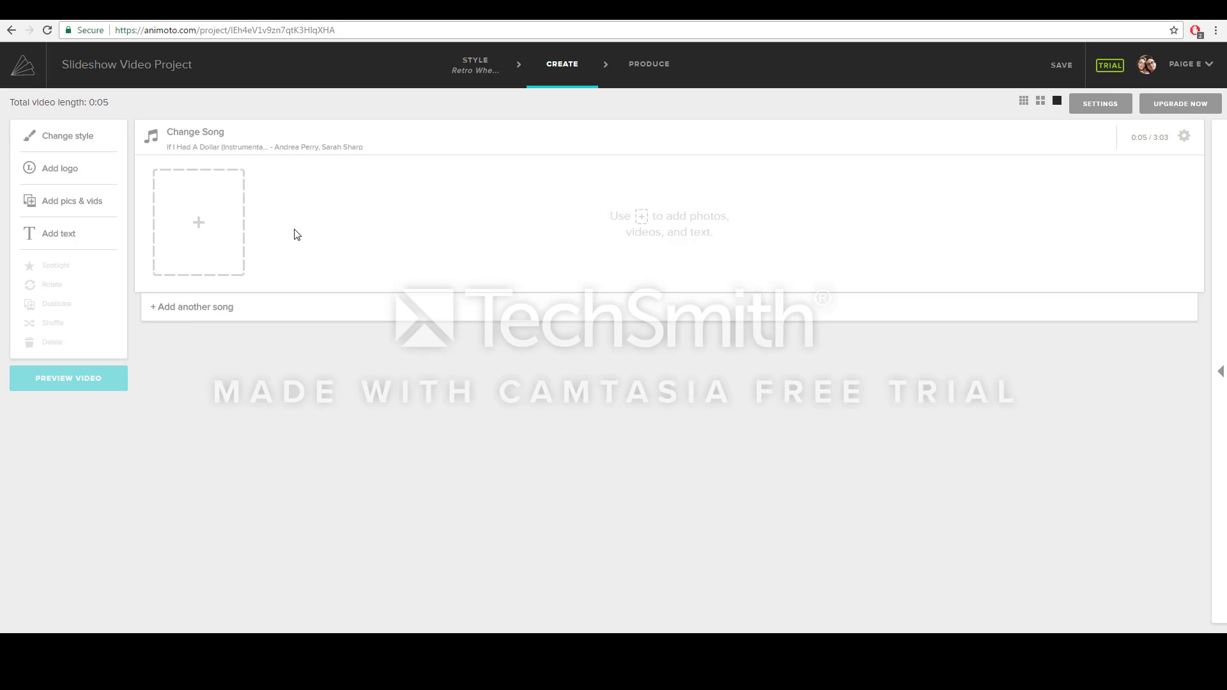
# - Browse the free stock photos for the empty slide, then close them without choosing any
pyautogui.click(228, 230)
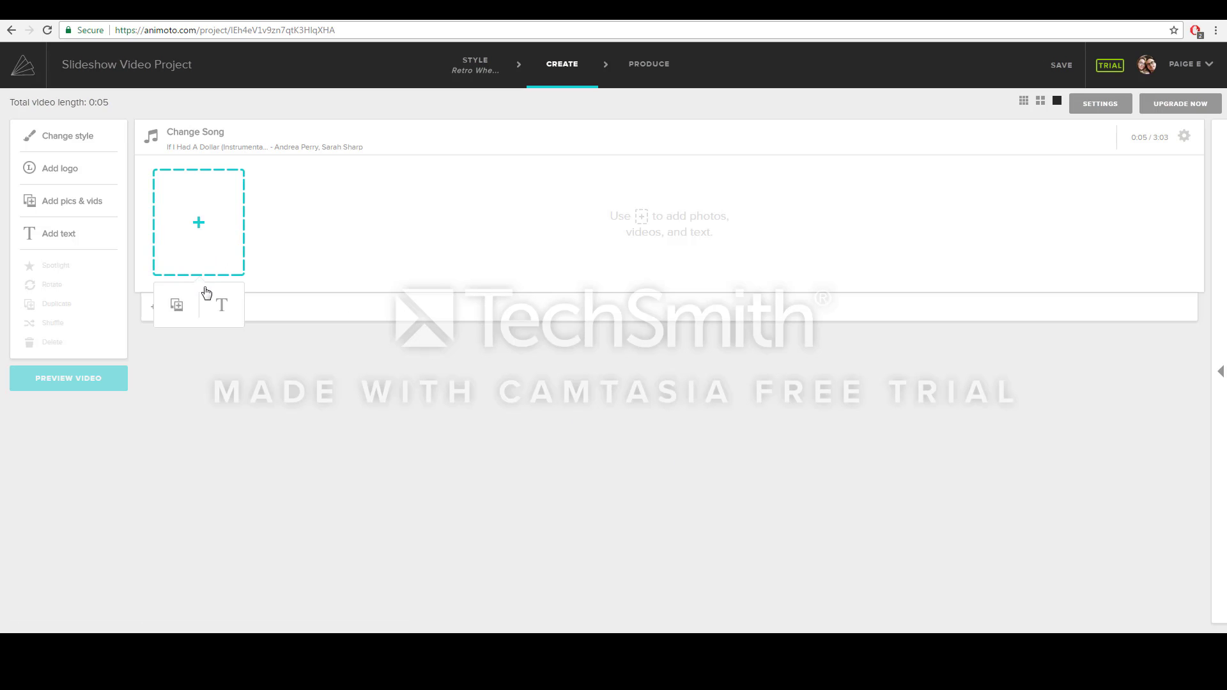
pyautogui.click(184, 306)
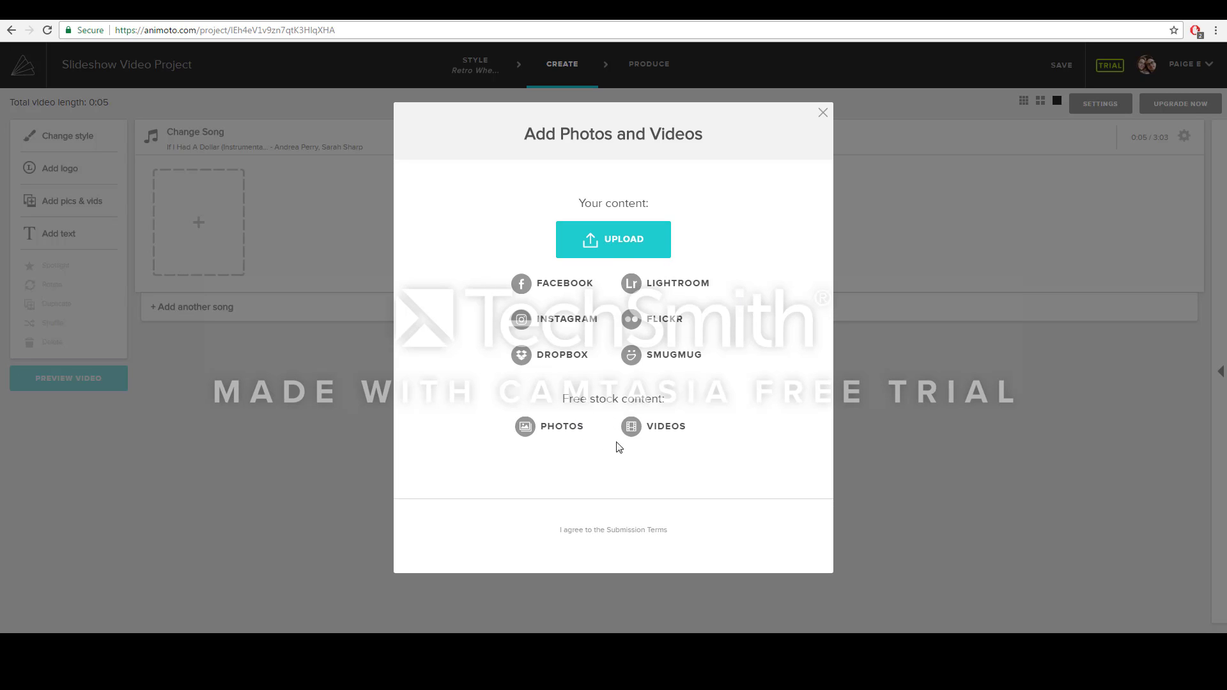
pyautogui.click(569, 433)
pyautogui.scroll(-2, 806, 380)
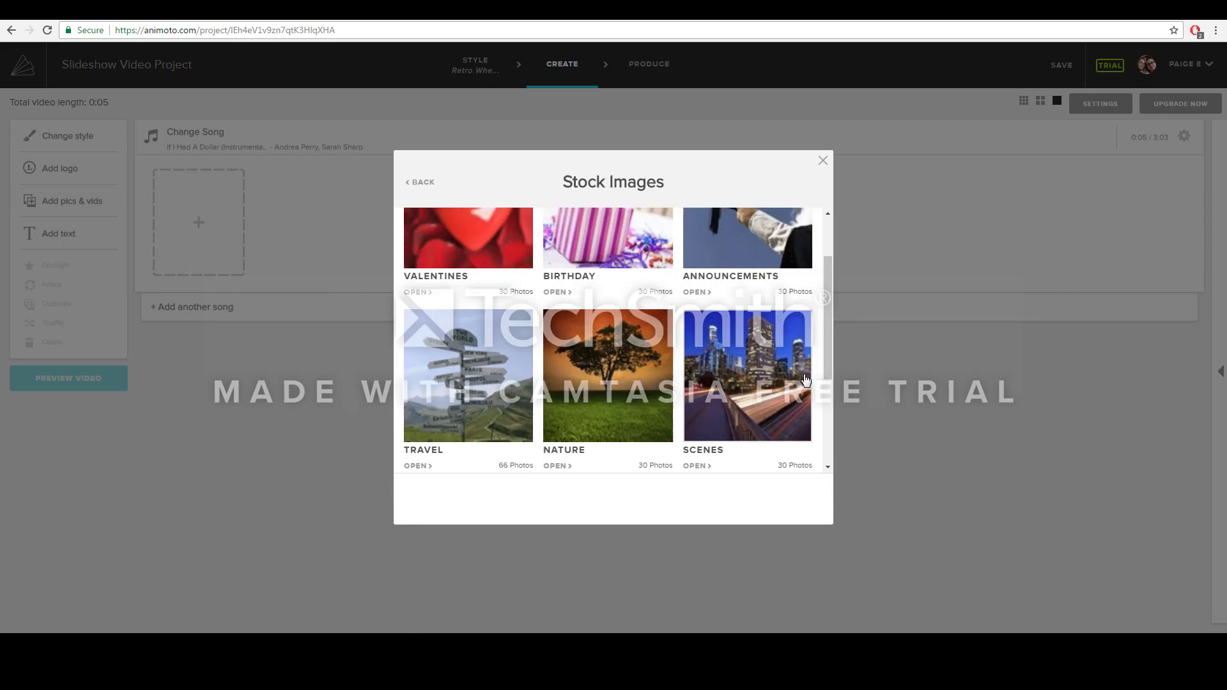
pyautogui.scroll(-2, 806, 379)
pyautogui.click(824, 160)
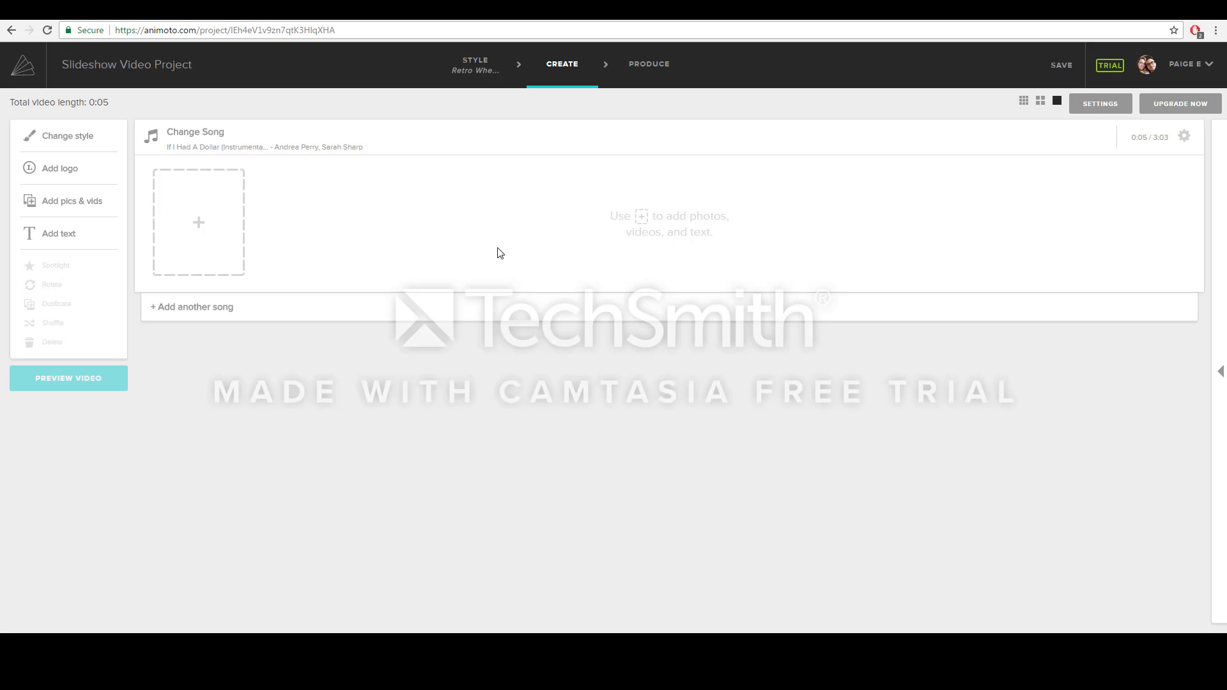
# - Choose to upload pictures from the computer for the empty slide
pyautogui.click(199, 221)
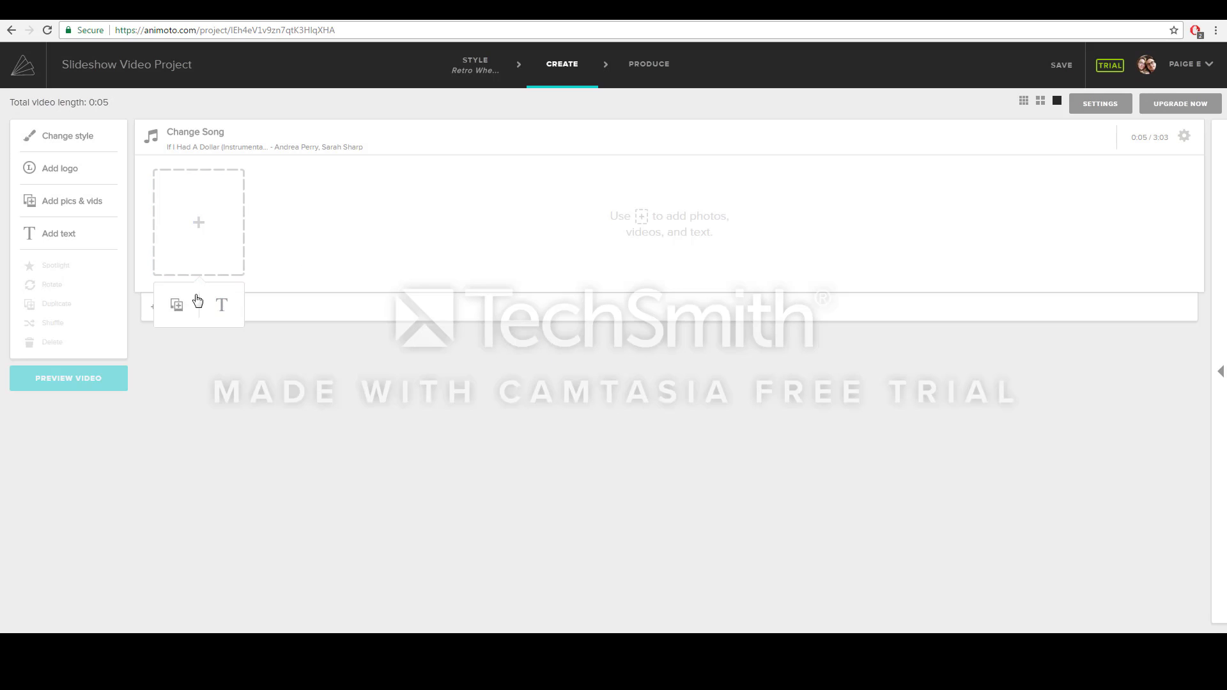
pyautogui.click(179, 304)
pyautogui.click(620, 250)
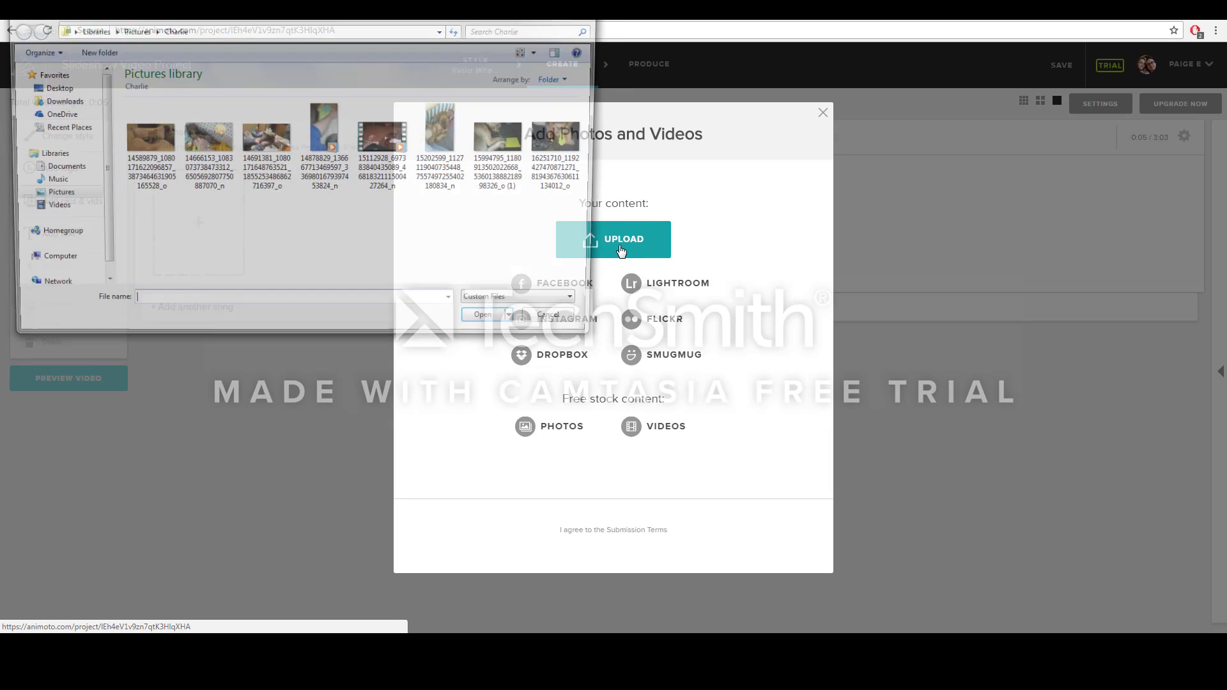
# - Select all eight puppy files in the Charlie folder and upload them
pyautogui.click(155, 161)
pyautogui.keyDown('ctrl'); pyautogui.click(205, 156); pyautogui.keyUp('ctrl')
pyautogui.keyDown('ctrl'); pyautogui.click(266, 157); pyautogui.keyUp('ctrl')
pyautogui.keyDown('ctrl'); pyautogui.click(325, 156); pyautogui.keyUp('ctrl')
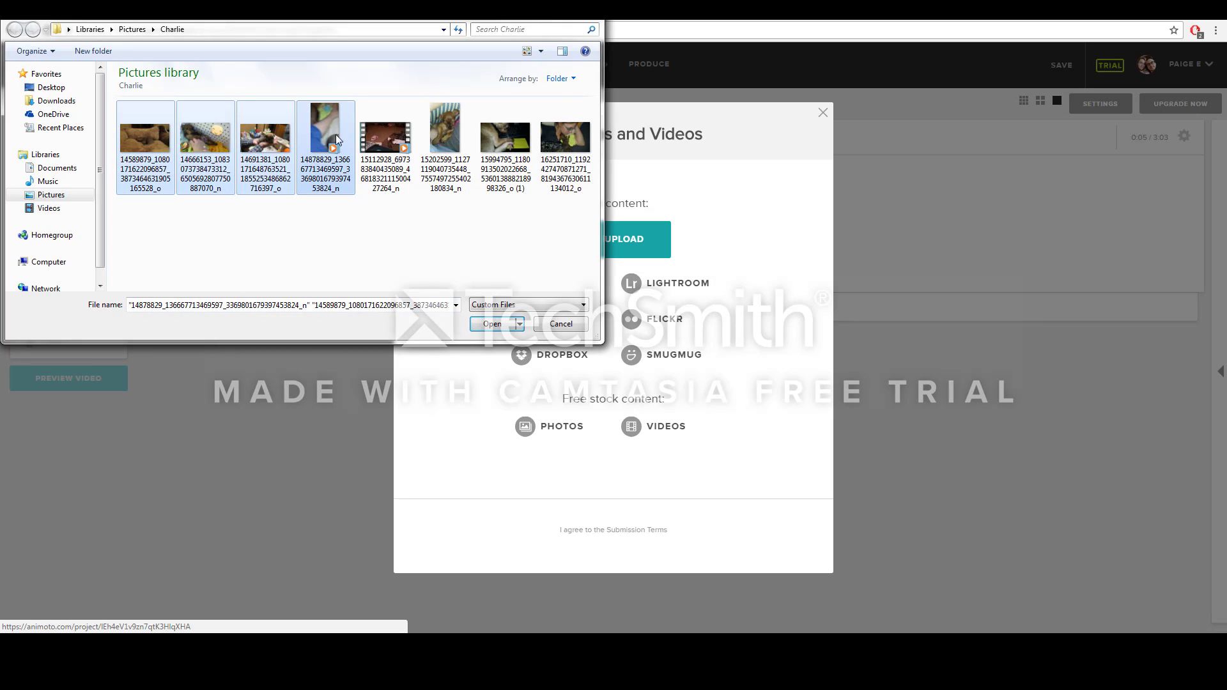
pyautogui.keyDown('ctrl'); pyautogui.click(385, 157); pyautogui.keyUp('ctrl')
pyautogui.keyDown('ctrl'); pyautogui.click(446, 157); pyautogui.keyUp('ctrl')
pyautogui.keyDown('ctrl'); pyautogui.click(508, 156); pyautogui.keyUp('ctrl')
pyautogui.keyDown('ctrl'); pyautogui.click(566, 157); pyautogui.keyUp('ctrl')
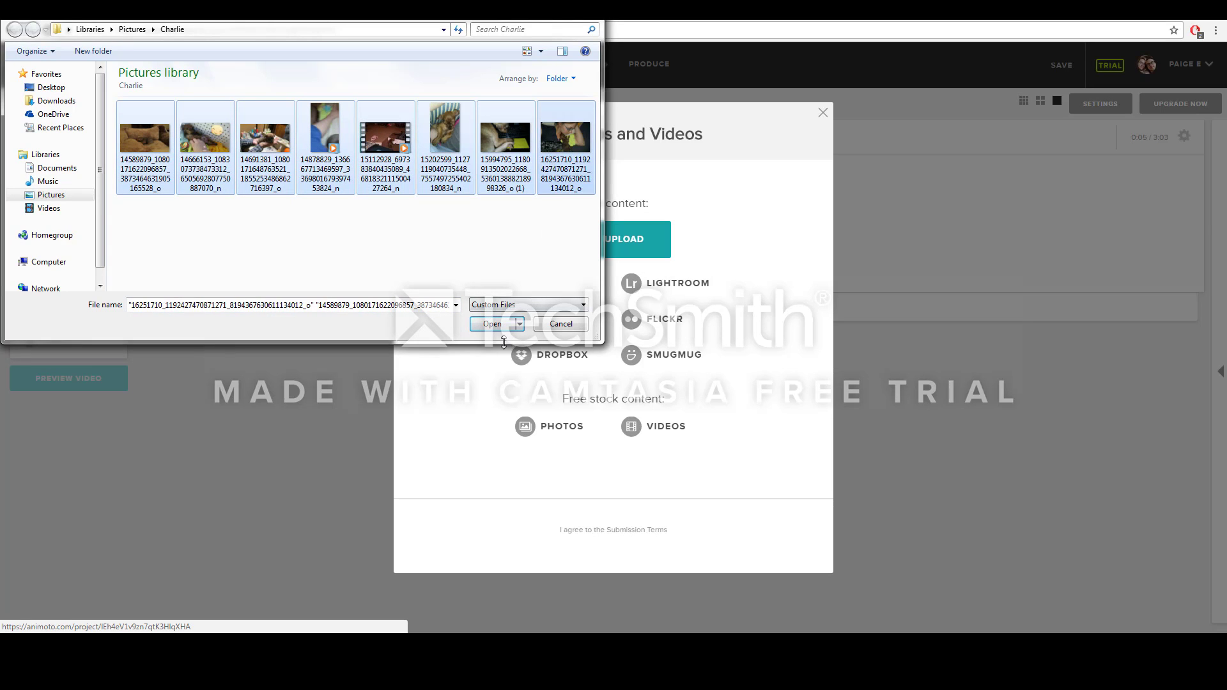
pyautogui.click(486, 324)
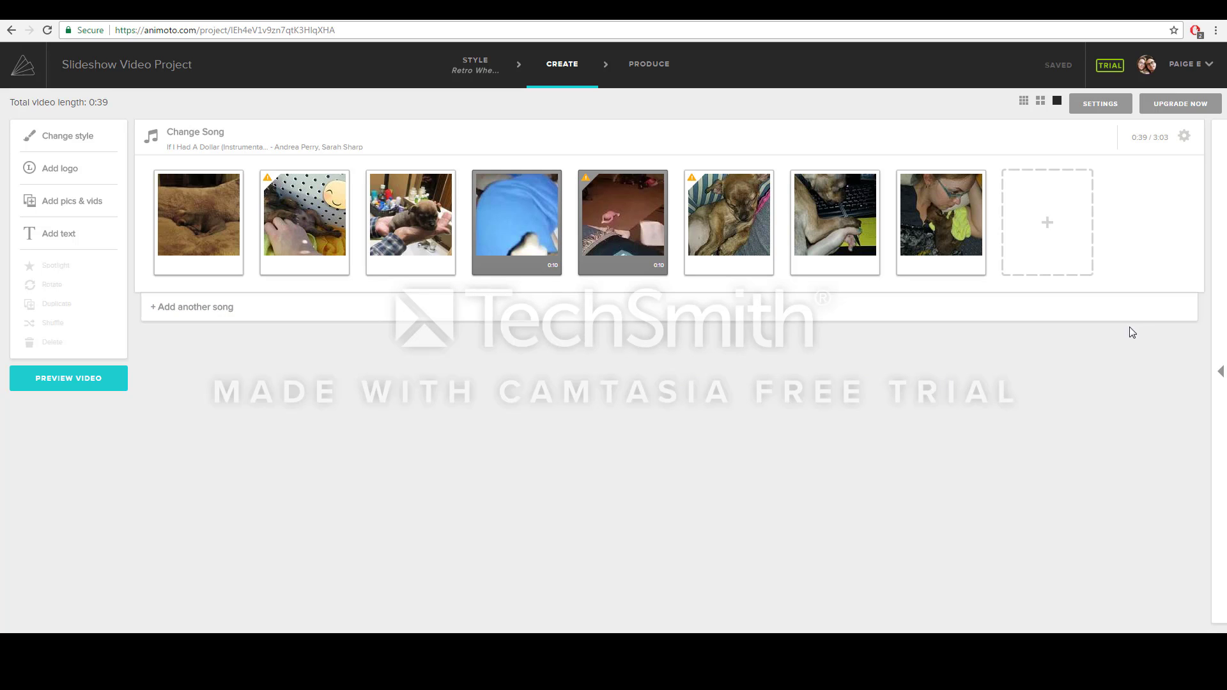
# - Move the woman-with-puppy photo earlier and add a 'Charlie' / 'The Best Puppy' title card first
pyautogui.moveTo(952, 220); pyautogui.dragTo(492, 262)
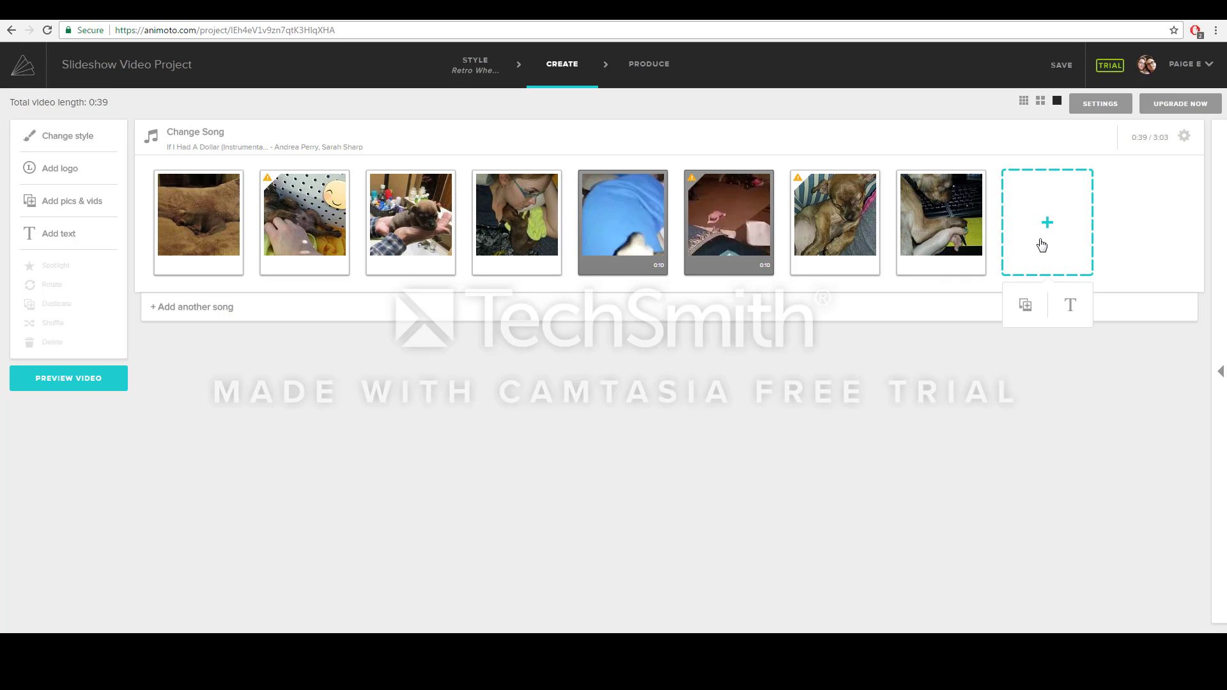
pyautogui.click(1072, 305)
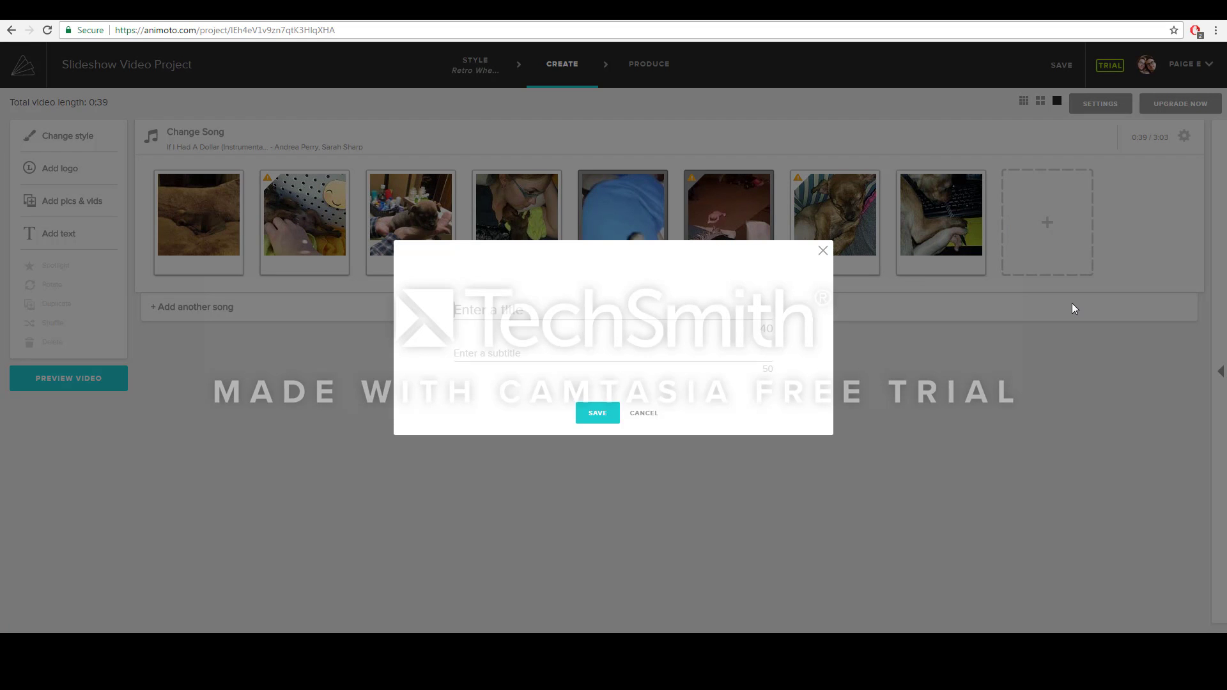
pyautogui.write('Ch')
pyautogui.write('The Best Puppy')
pyautogui.click(583, 401)
pyautogui.moveTo(1023, 256); pyautogui.dragTo(156, 262)
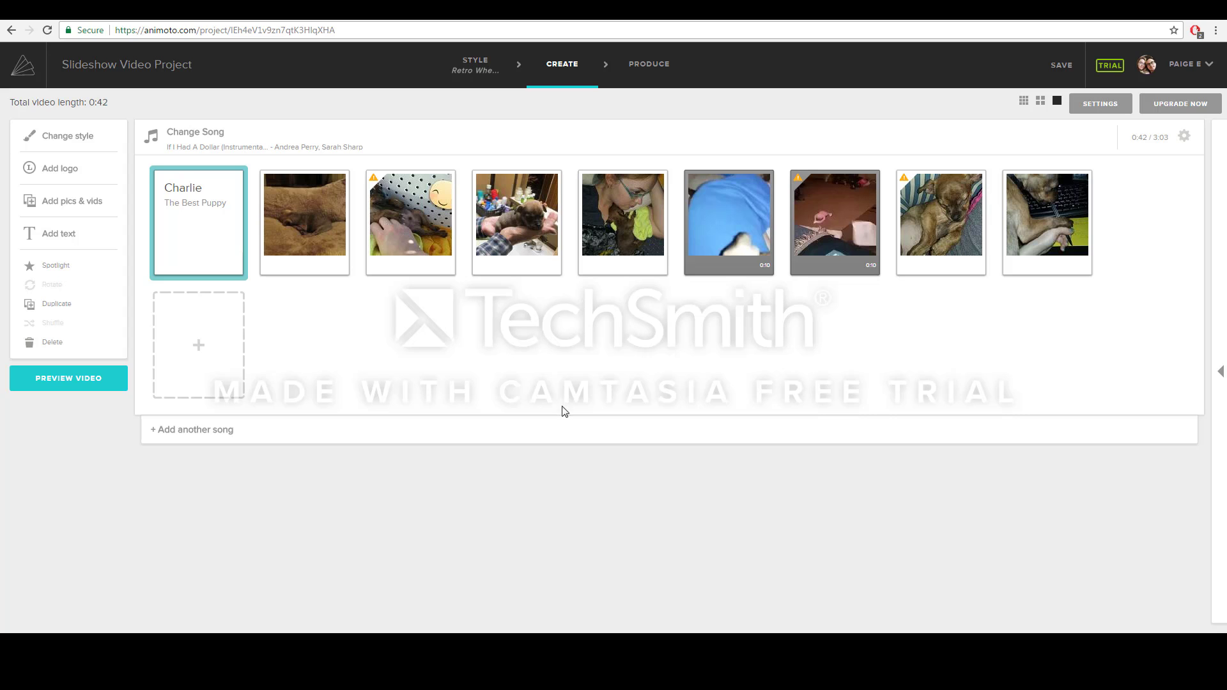
# - Add a second song section using 'Catch Me Jumpin' from Popular for Education
pyautogui.click(238, 430)
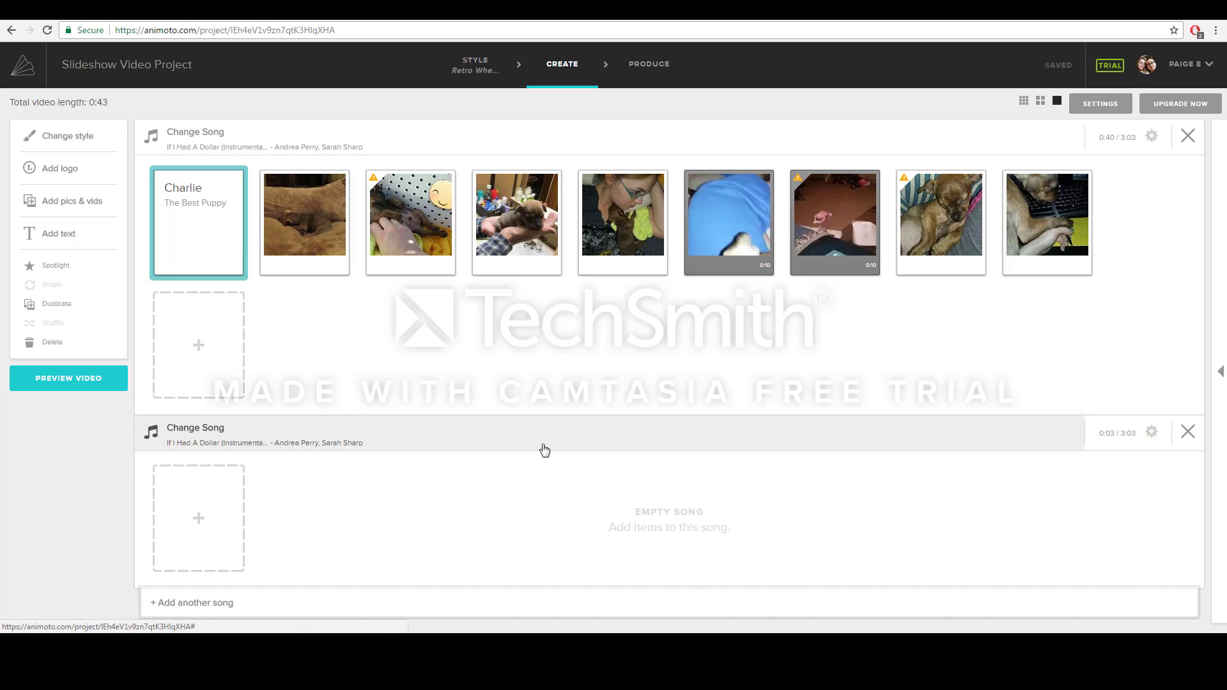
pyautogui.click(351, 444)
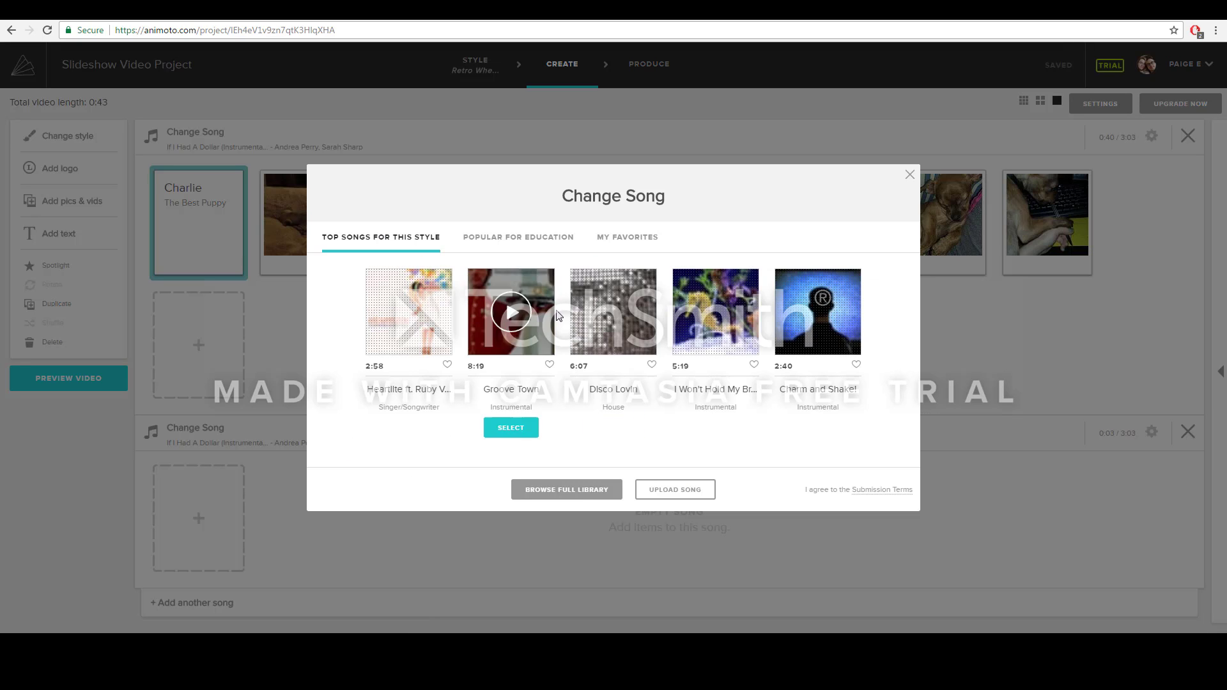
pyautogui.click(506, 240)
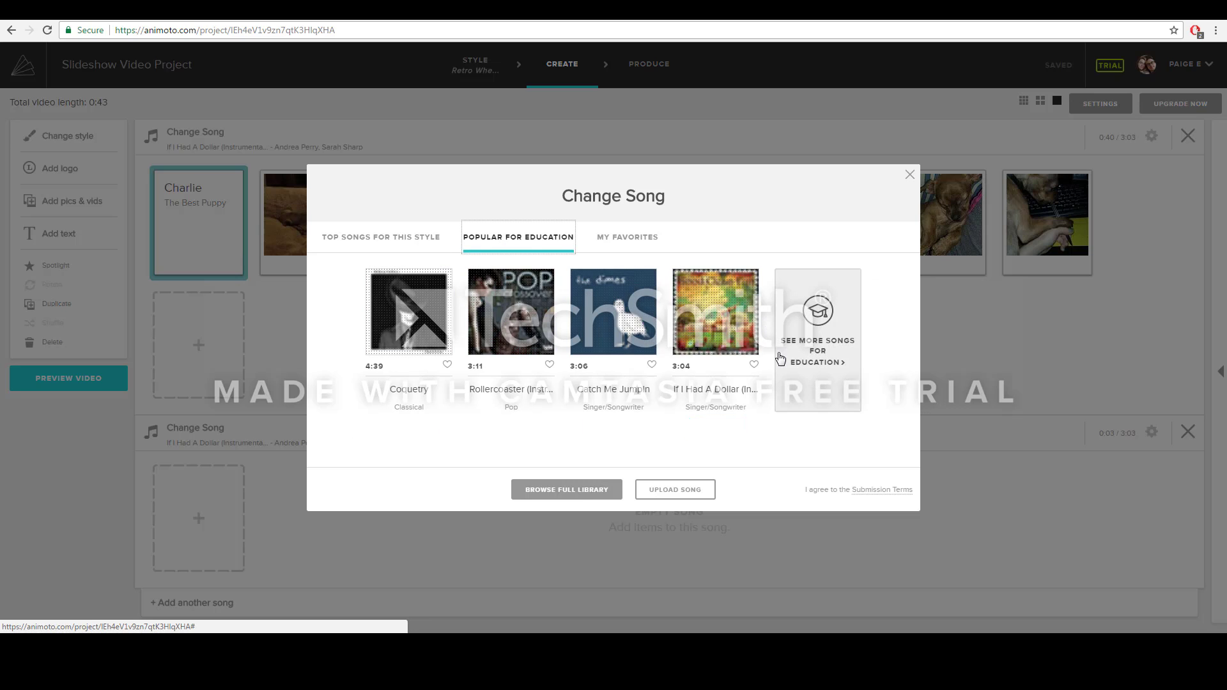
pyautogui.moveTo(739, 355)
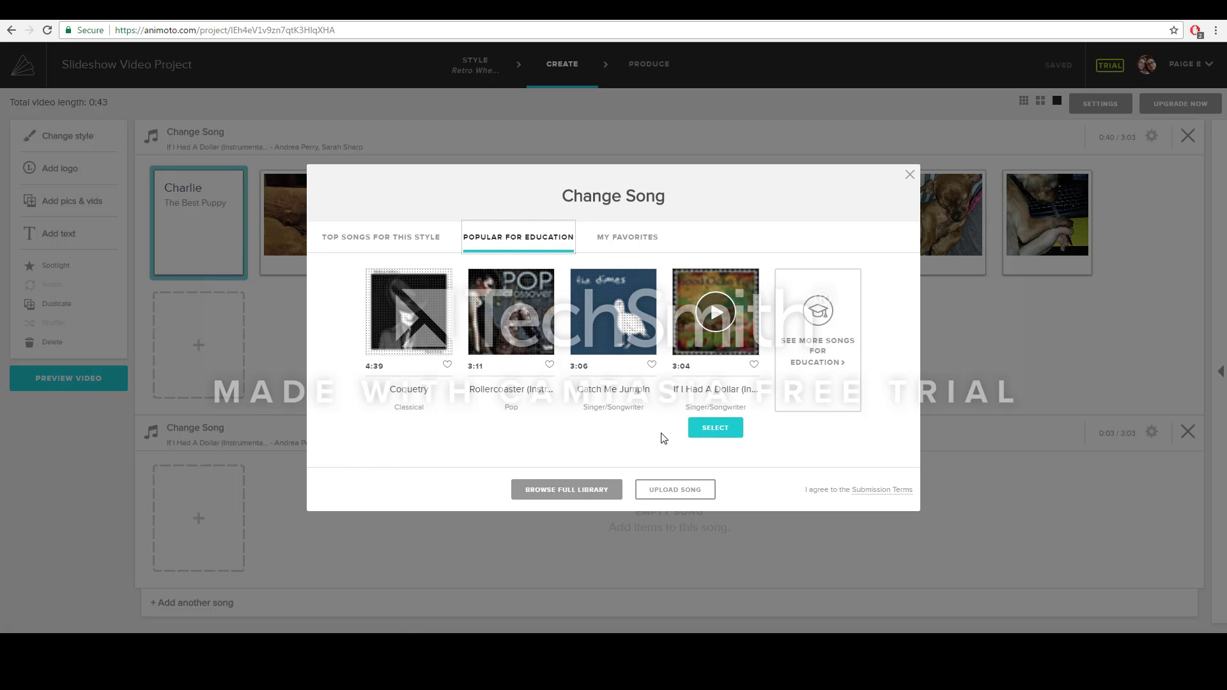
pyautogui.click(614, 428)
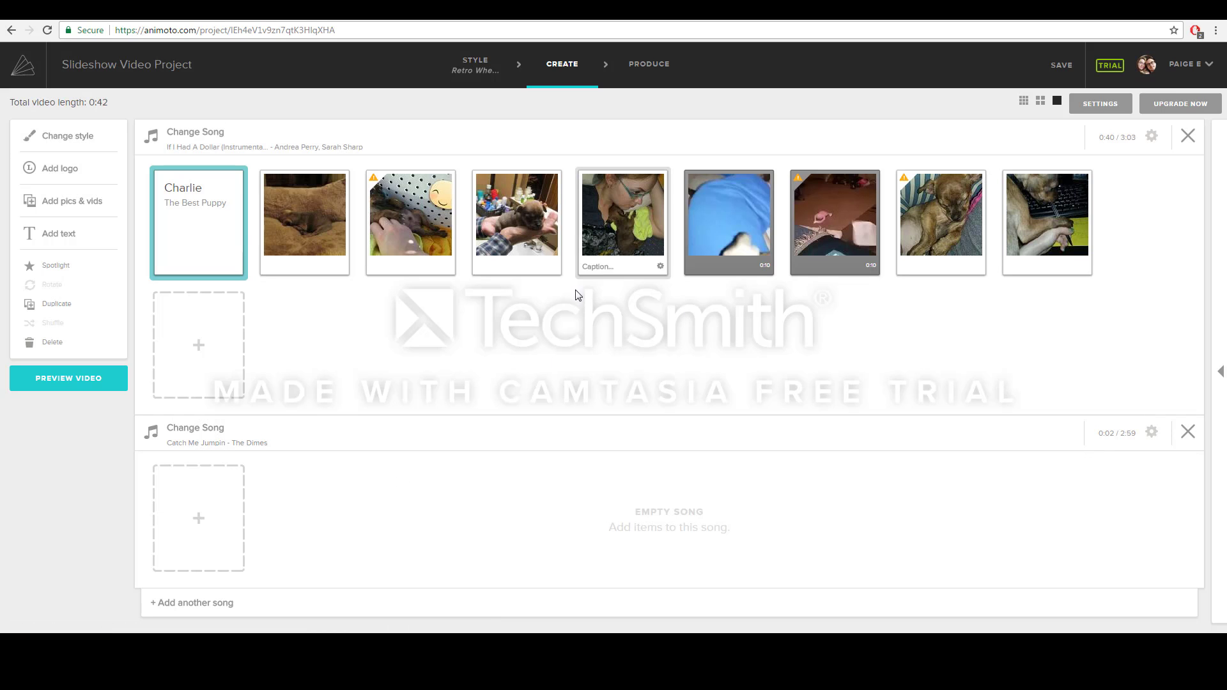
# - Move the pink-floor clip, sleeping puppy and keyboard puppy photos into the second song
pyautogui.moveTo(845, 222); pyautogui.dragTo(304, 416)
pyautogui.moveTo(843, 237); pyautogui.dragTo(464, 444)
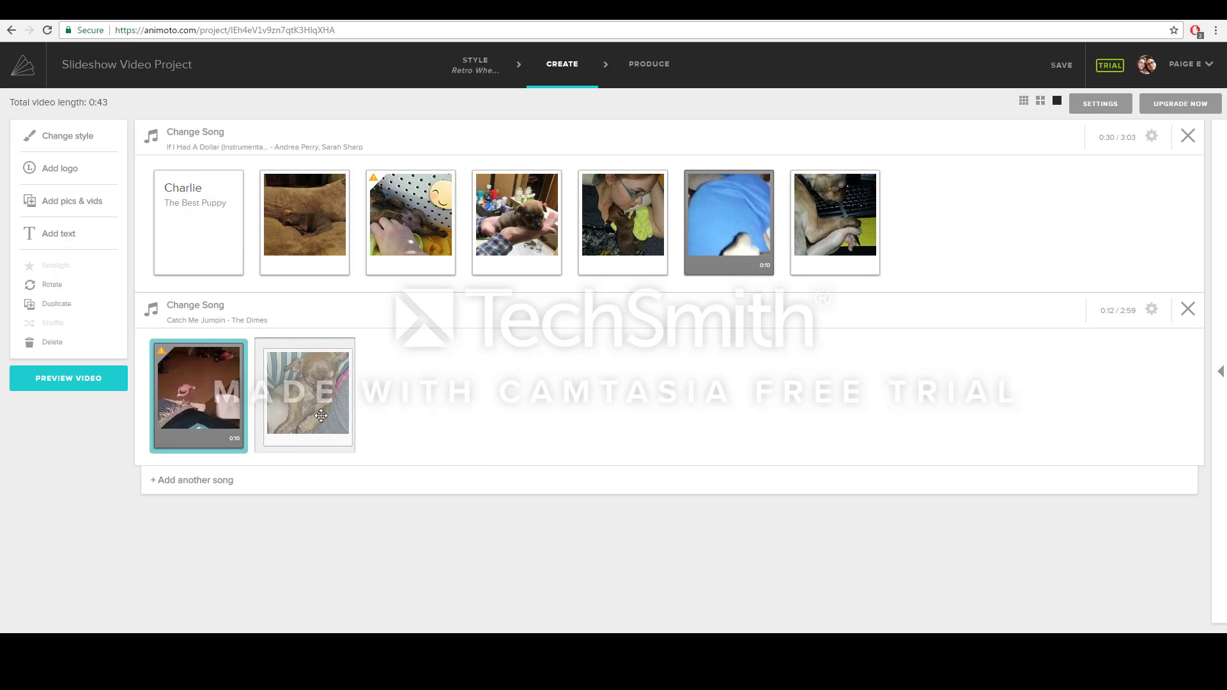
pyautogui.moveTo(837, 224); pyautogui.dragTo(424, 404)
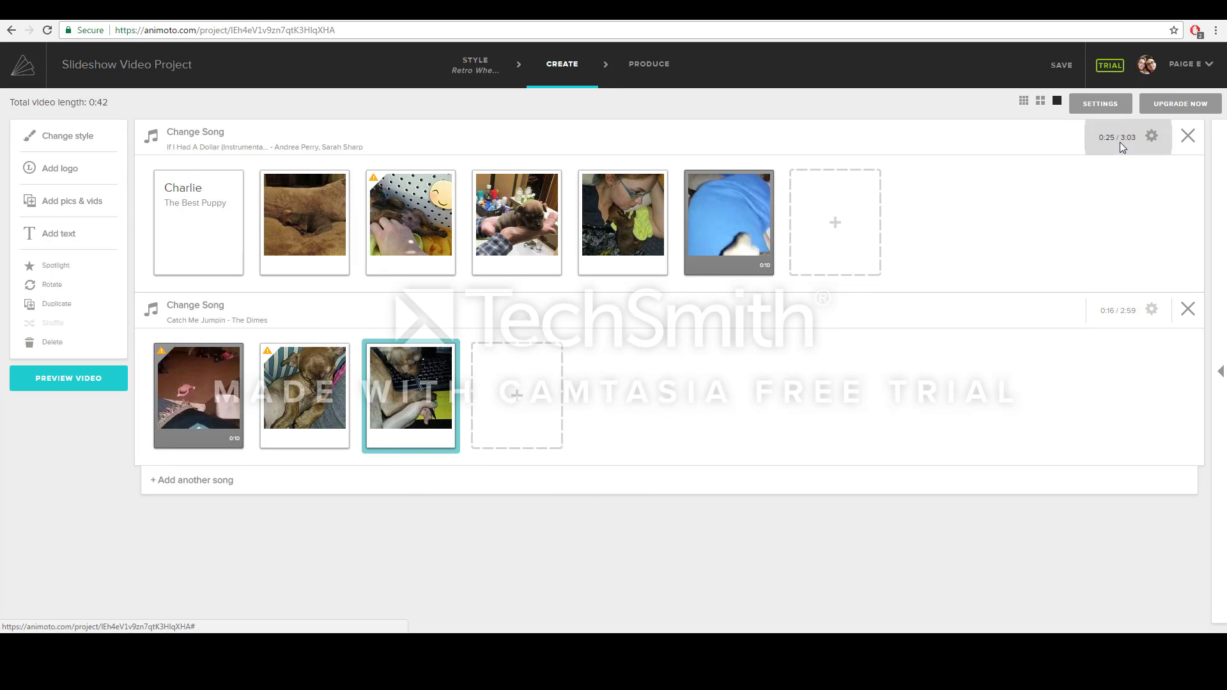
# - Trim the first song to about 0:31 and the second song to end at 2:28
pyautogui.click(1120, 139)
pyautogui.moveTo(752, 324); pyautogui.dragTo(586, 333)
pyautogui.moveTo(588, 333); pyautogui.dragTo(523, 348)
pyautogui.click(620, 451)
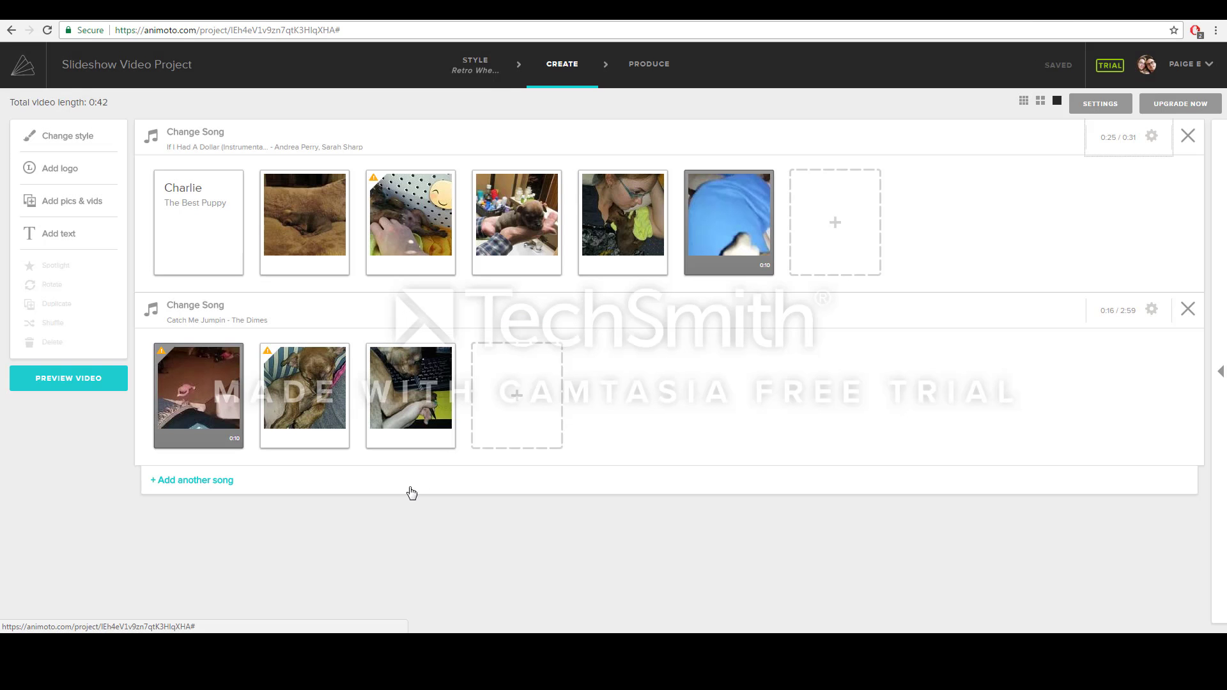
pyautogui.click(1141, 316)
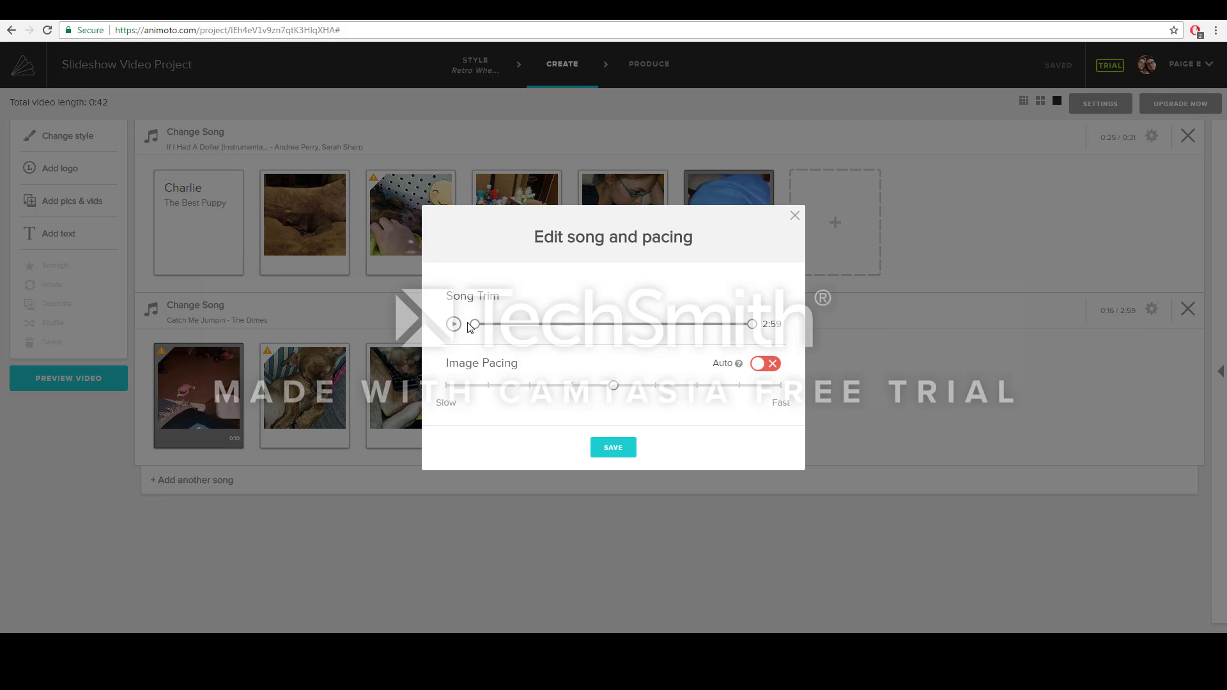
pyautogui.moveTo(475, 324); pyautogui.dragTo(521, 328)
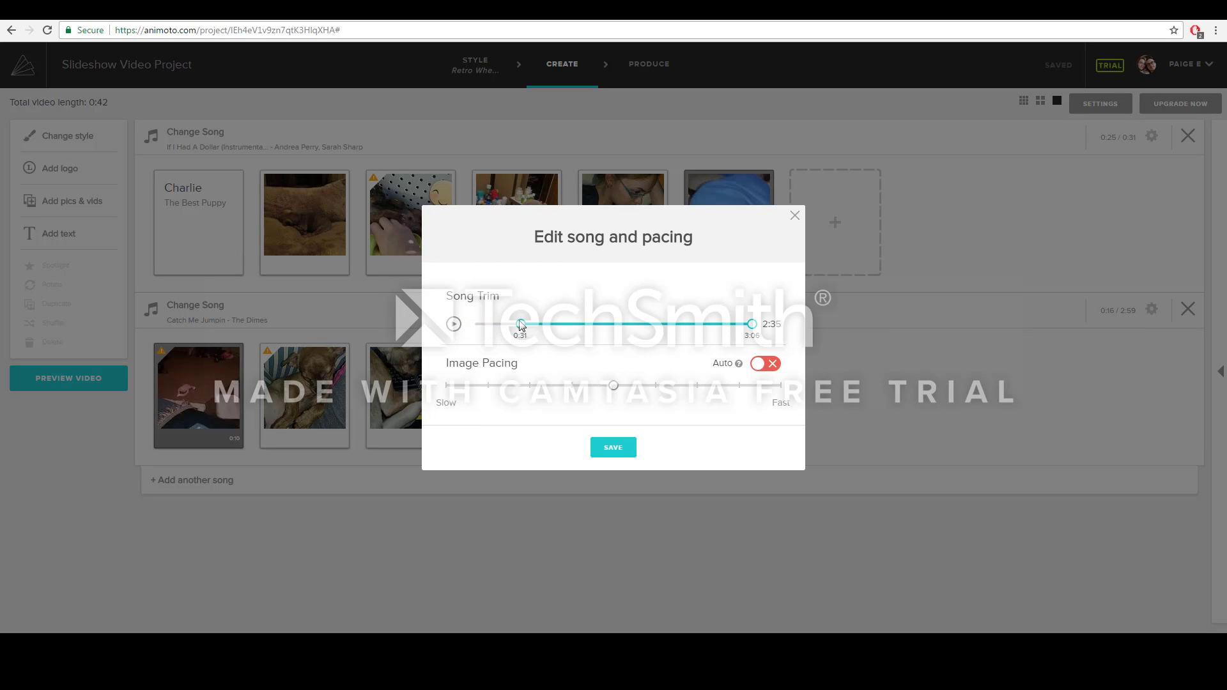
pyautogui.moveTo(761, 329); pyautogui.dragTo(740, 328)
pyautogui.click(624, 449)
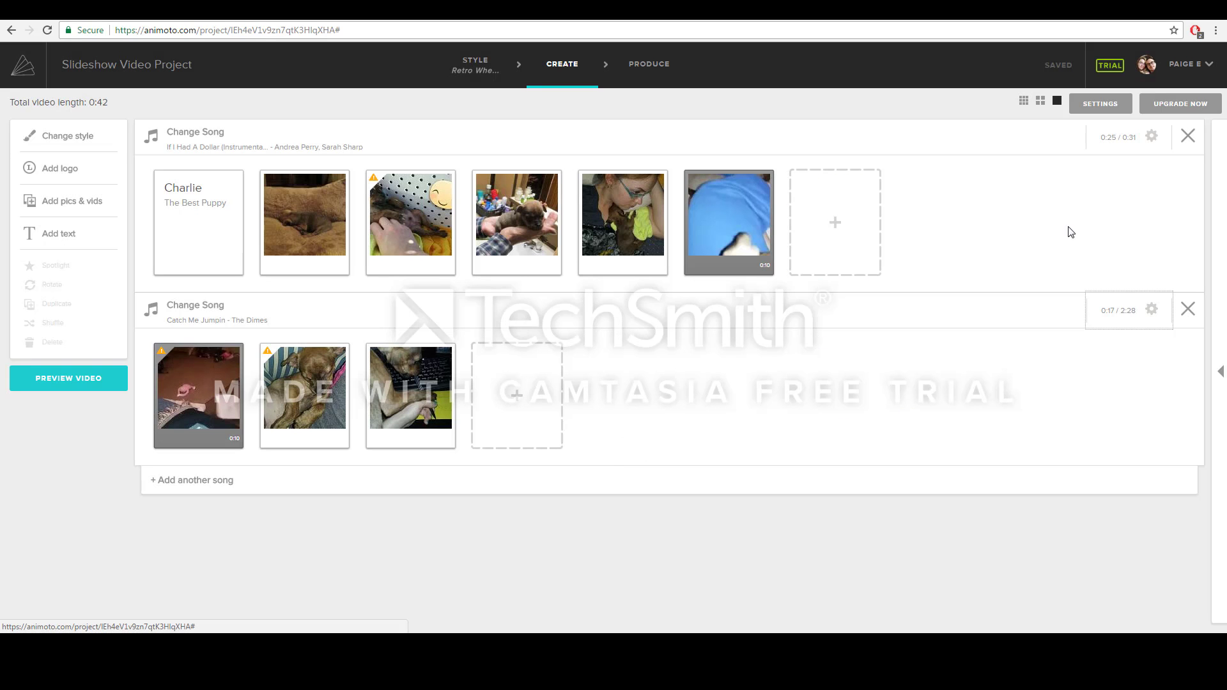
# - Slow down the image pacing for both songs
pyautogui.click(1152, 136)
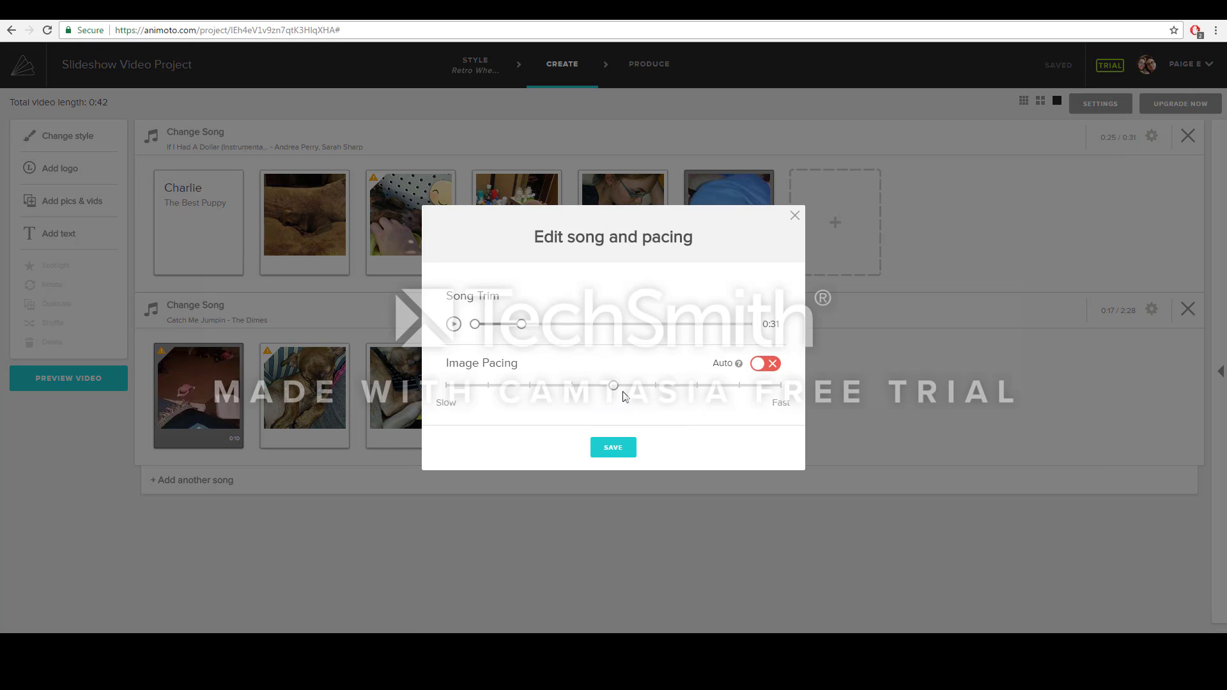
pyautogui.moveTo(616, 389); pyautogui.dragTo(484, 403)
pyautogui.moveTo(490, 387); pyautogui.dragTo(524, 390)
pyautogui.click(617, 450)
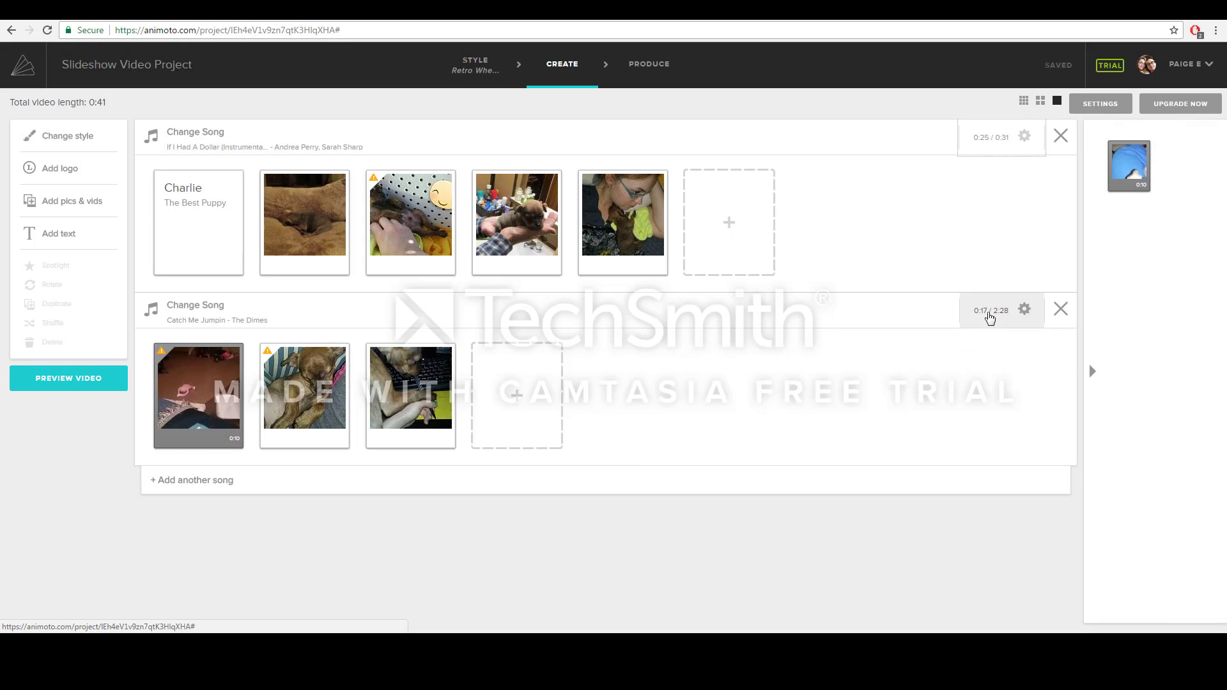
pyautogui.click(990, 315)
pyautogui.moveTo(613, 387); pyautogui.dragTo(529, 400)
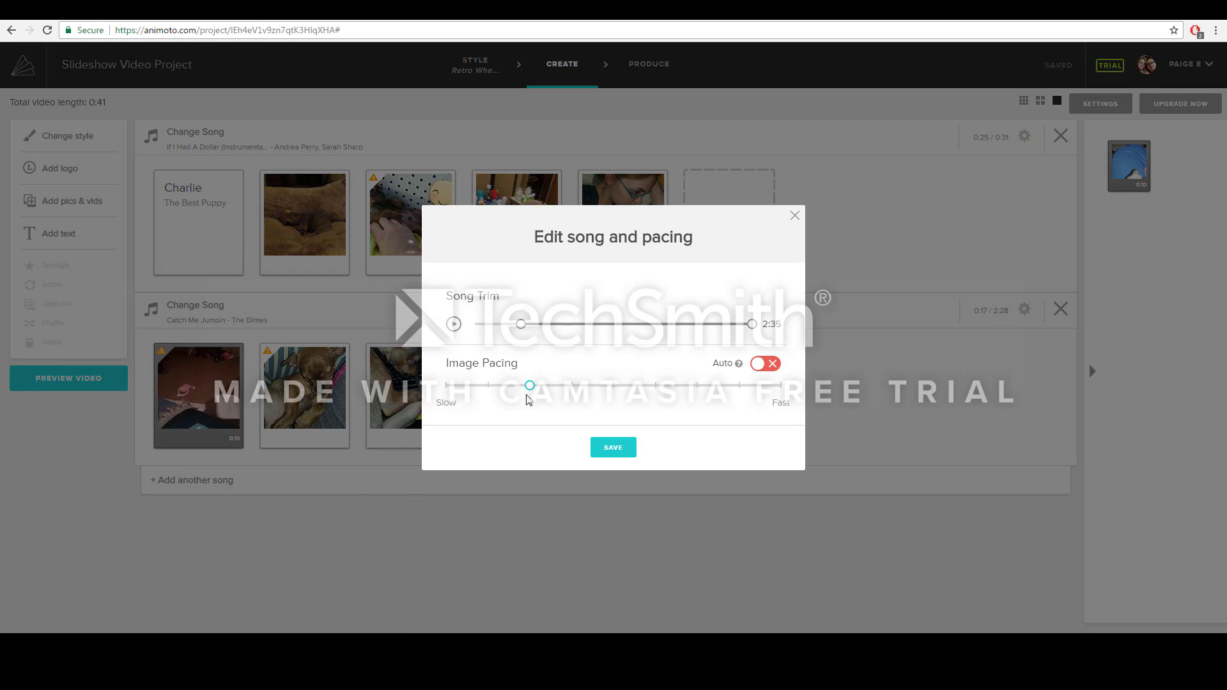
pyautogui.click(608, 452)
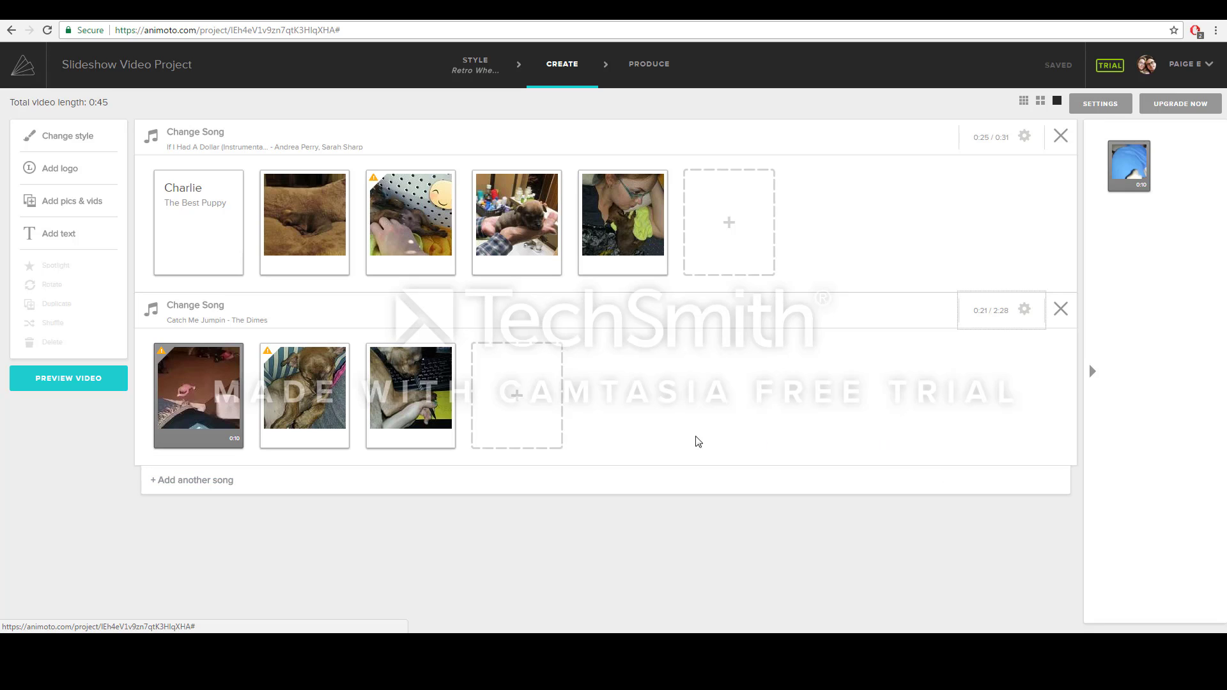
pyautogui.click(284, 226)
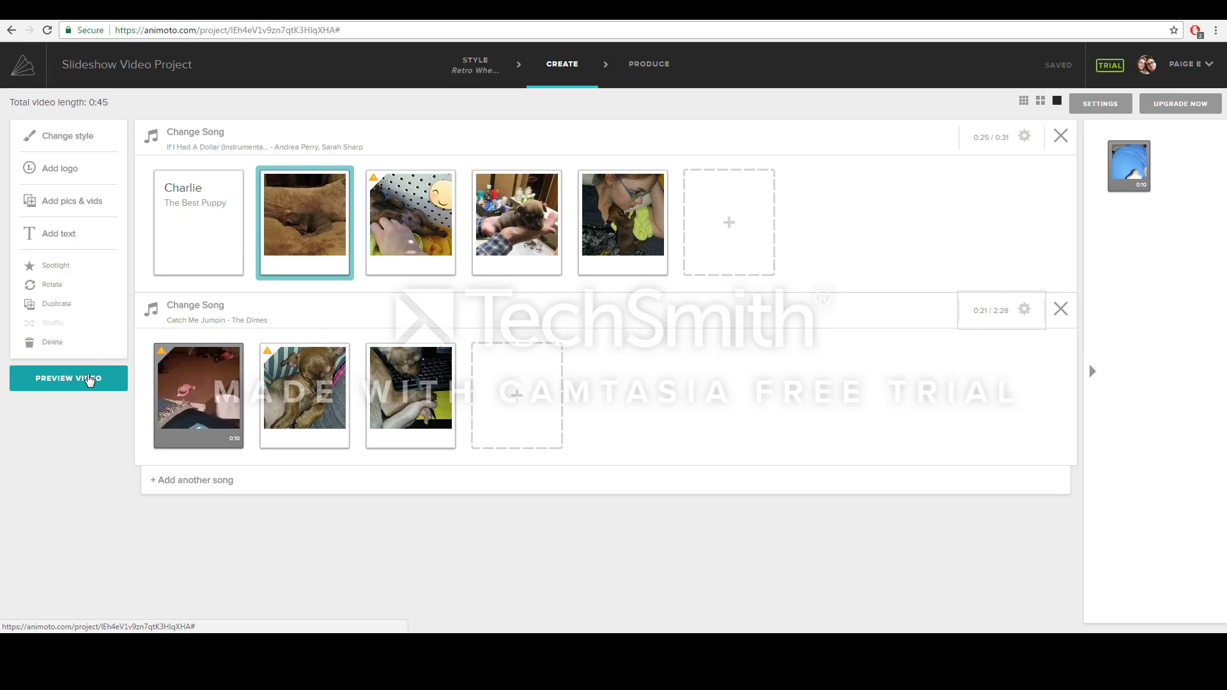
pyautogui.click(91, 383)
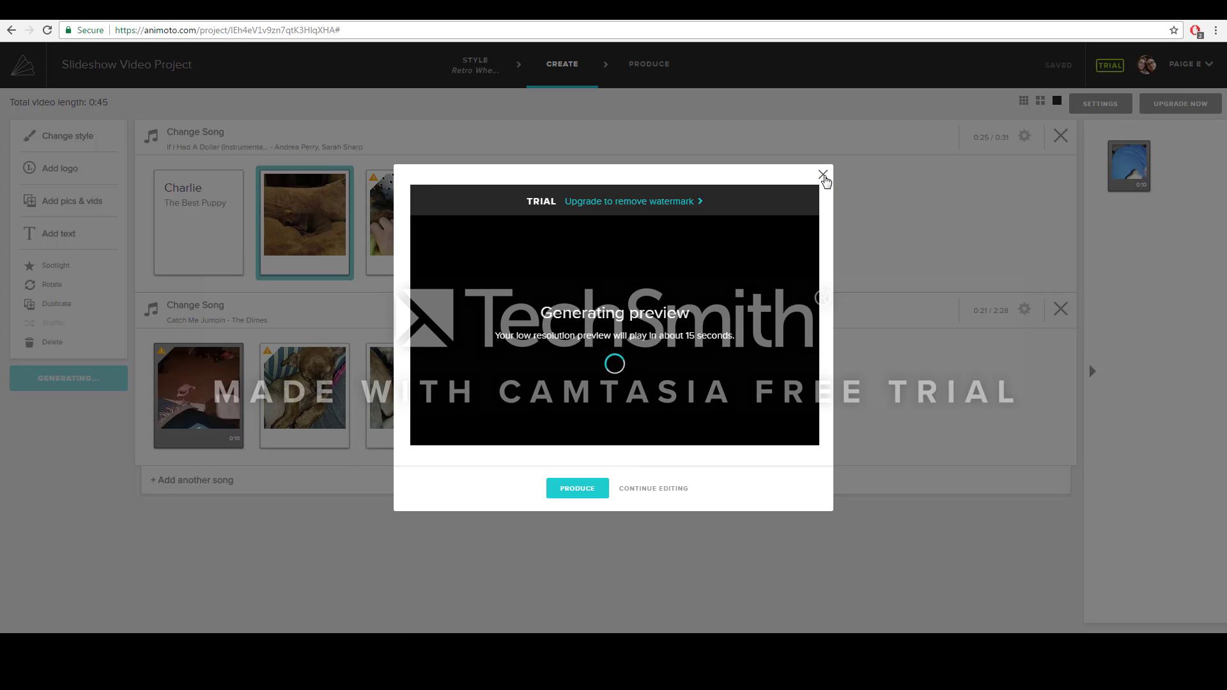
pyautogui.click(823, 175)
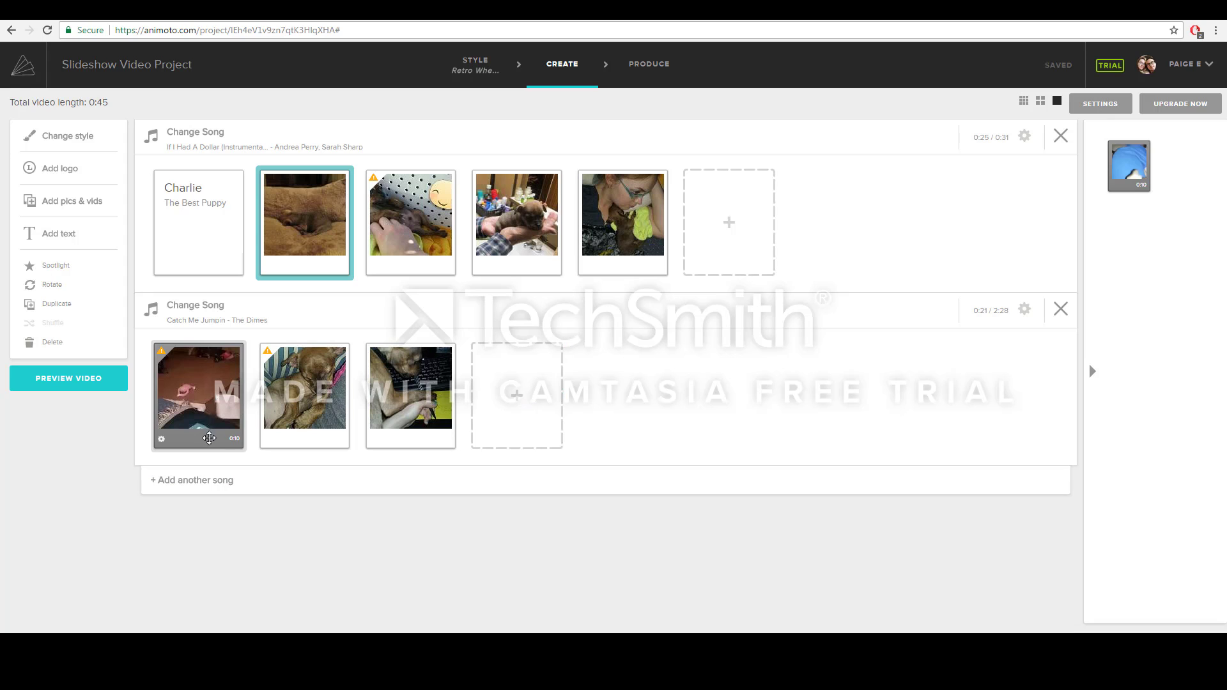
# - Mute the audio of the first video clip in Catch Me Jumpin
pyautogui.click(161, 439)
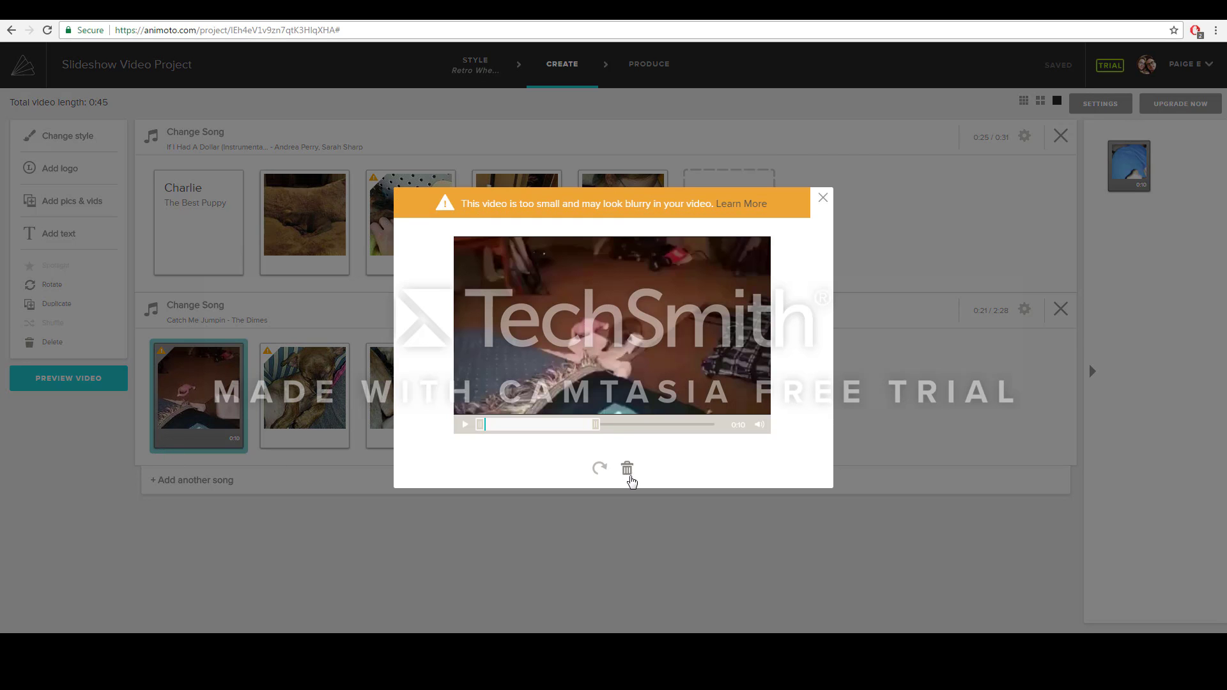
pyautogui.click(759, 425)
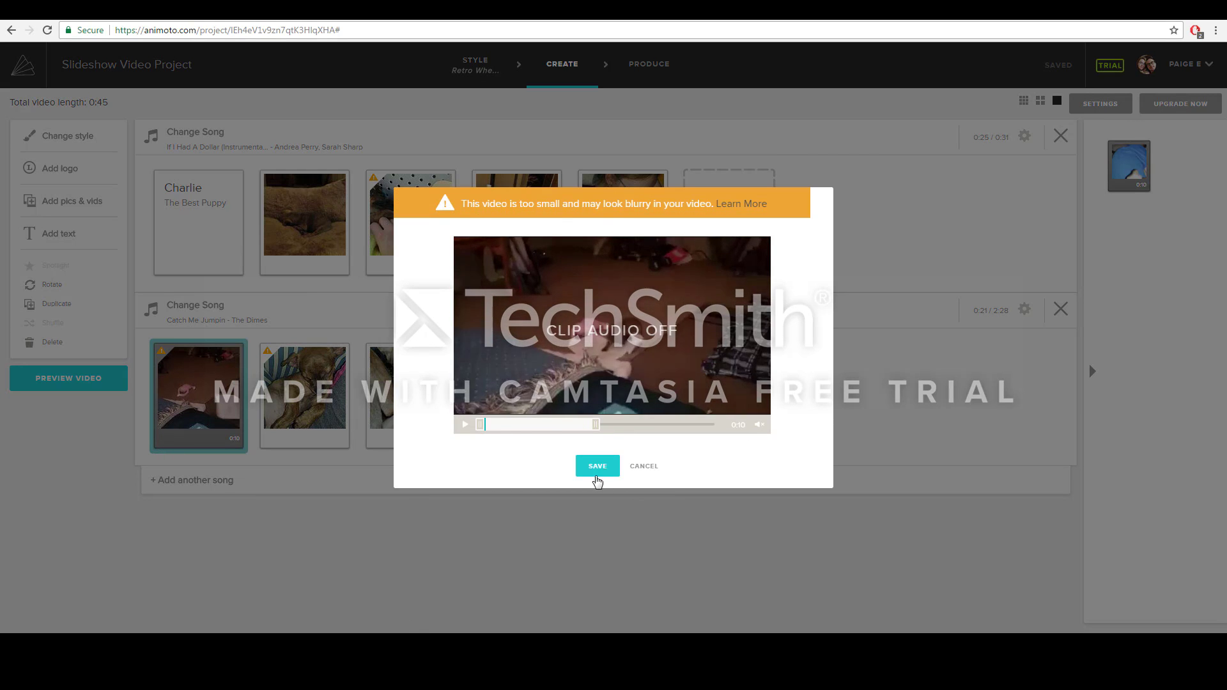
pyautogui.click(598, 466)
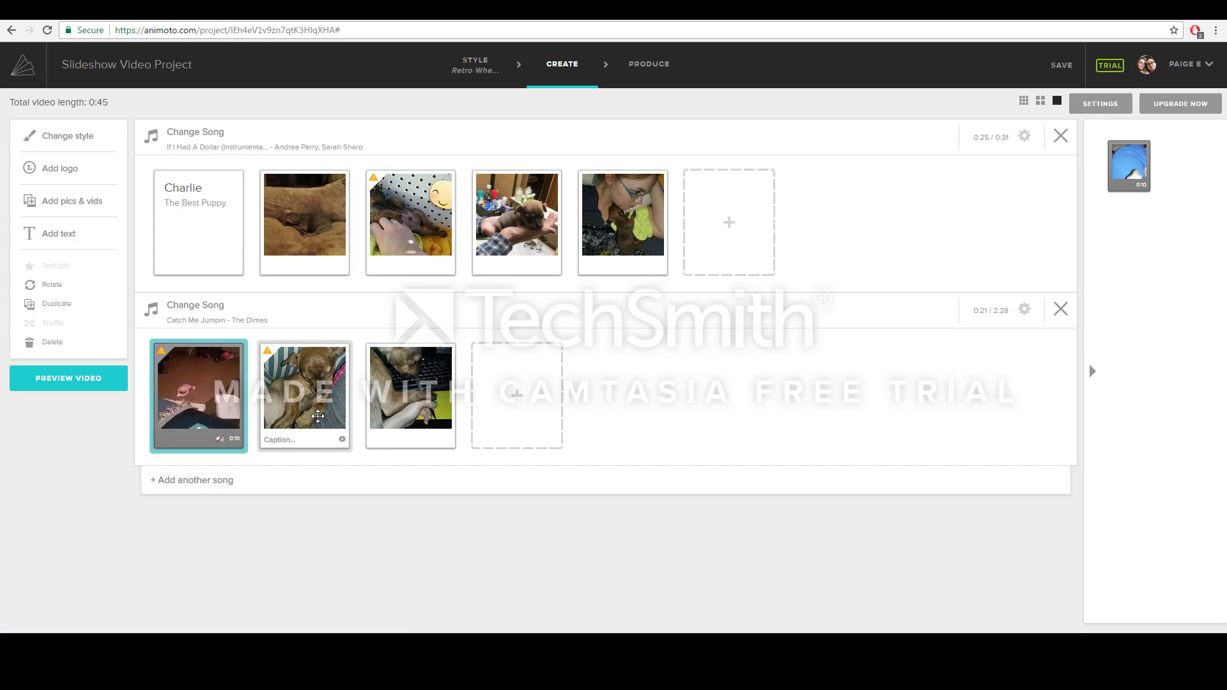
pyautogui.click(318, 416)
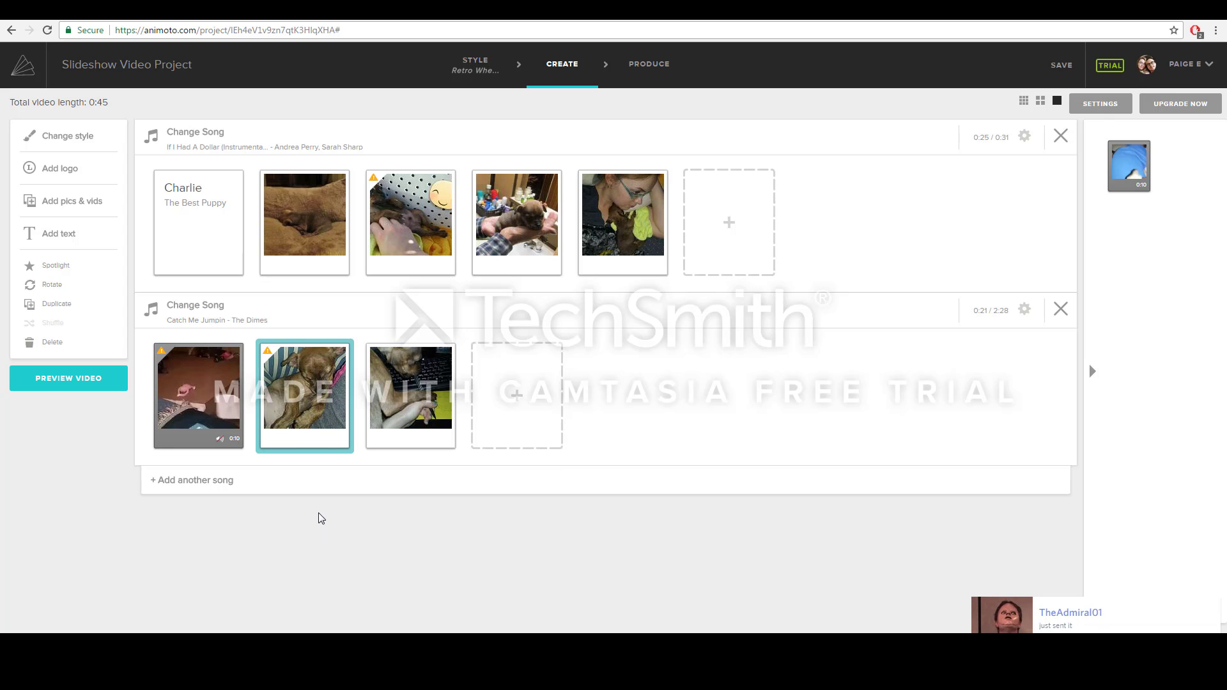
# - Upload the new puppy video from the Charlie folder and place it at the end of Catch Me Jumpin
pyautogui.click(728, 233)
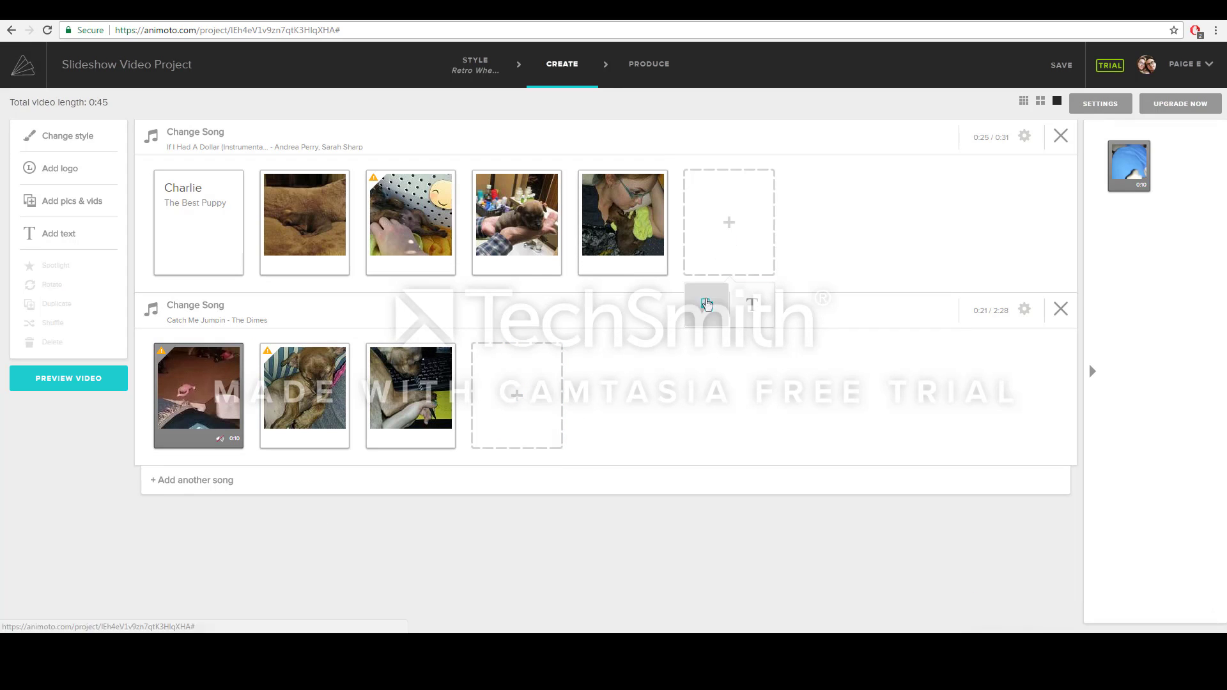
pyautogui.click(707, 305)
pyautogui.click(616, 241)
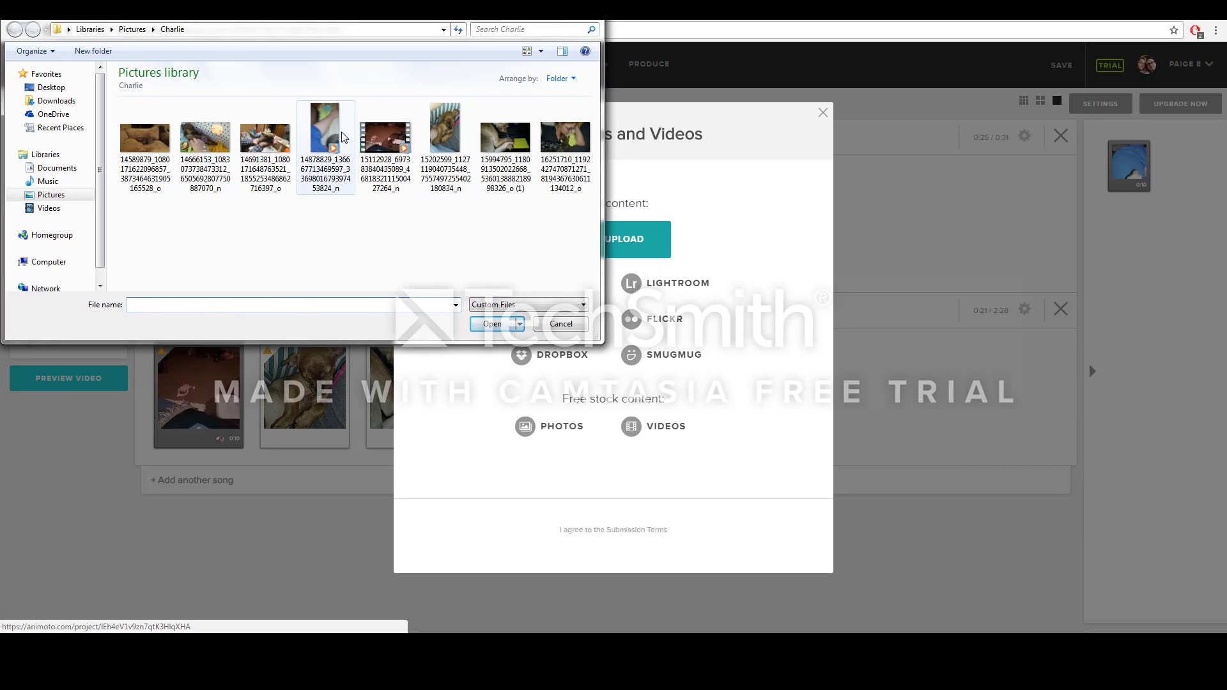
pyautogui.click(325, 138)
pyautogui.click(489, 324)
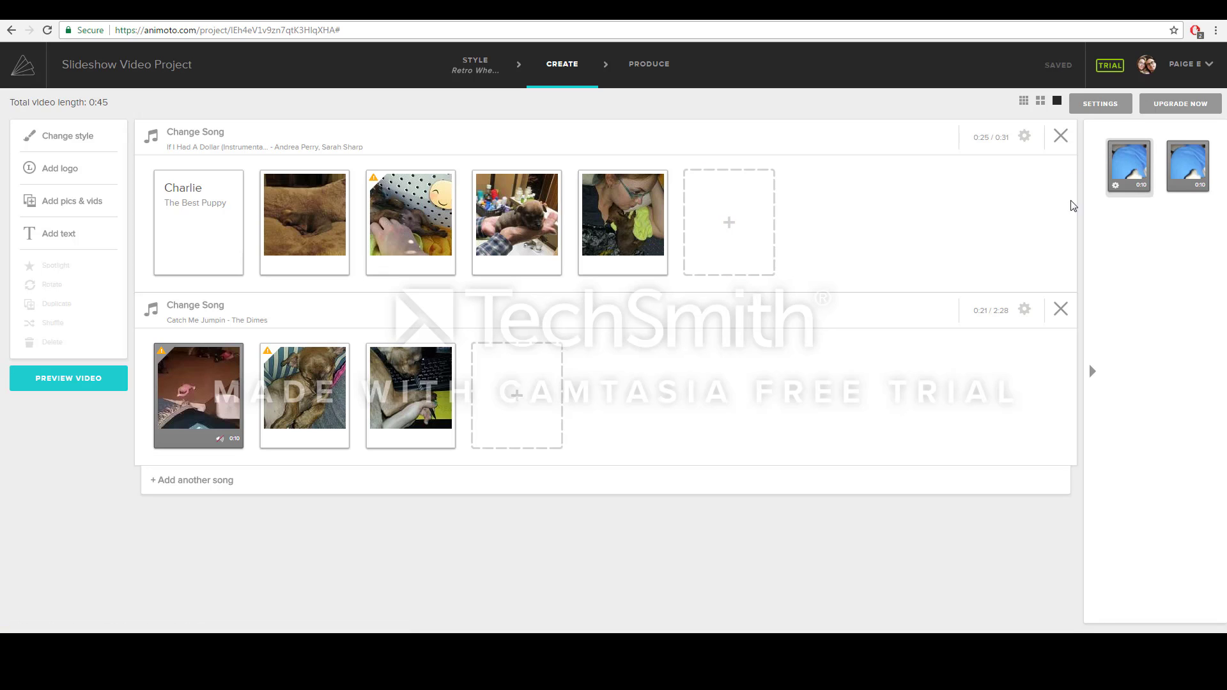
pyautogui.moveTo(1129, 165); pyautogui.dragTo(726, 220)
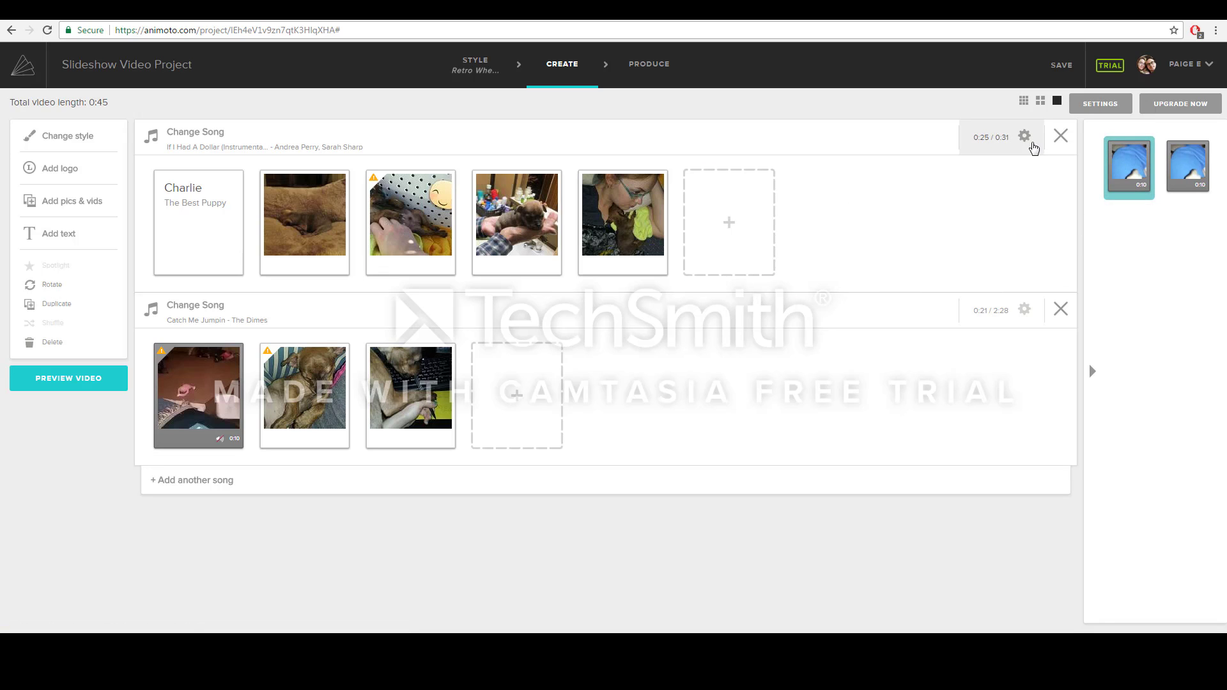
pyautogui.moveTo(1130, 164); pyautogui.dragTo(531, 389)
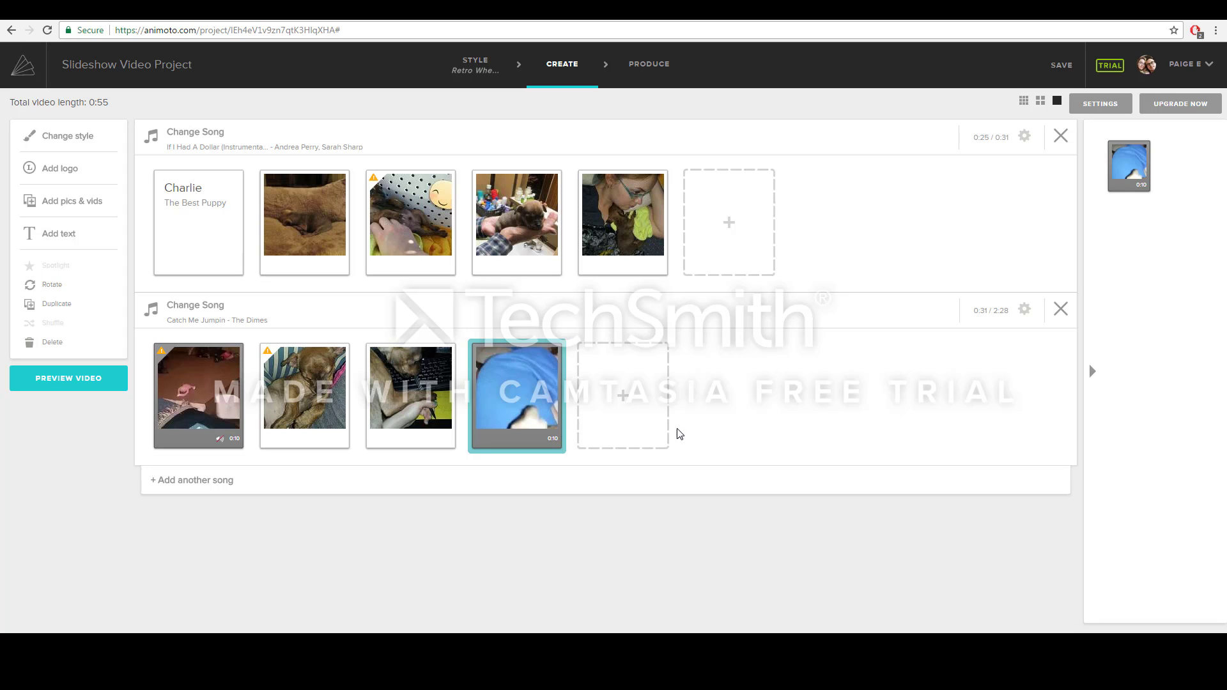
# - Mute the new clip's audio and generate a preview of the slideshow
pyautogui.click(481, 443)
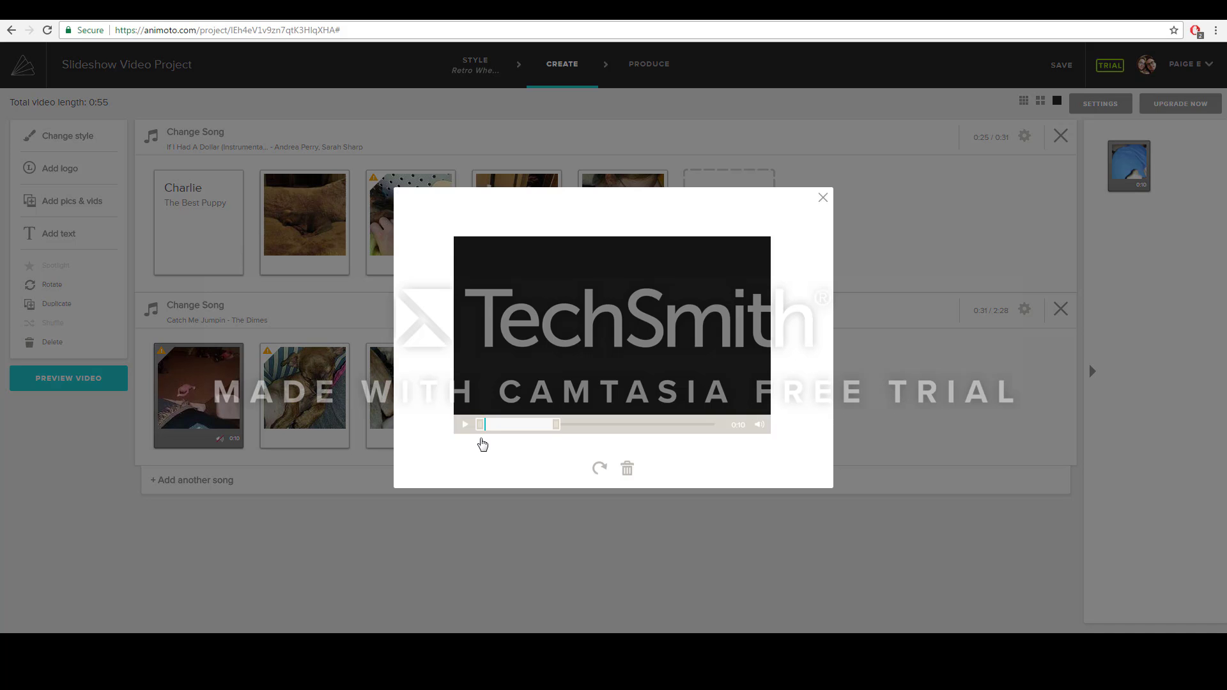
pyautogui.click(759, 424)
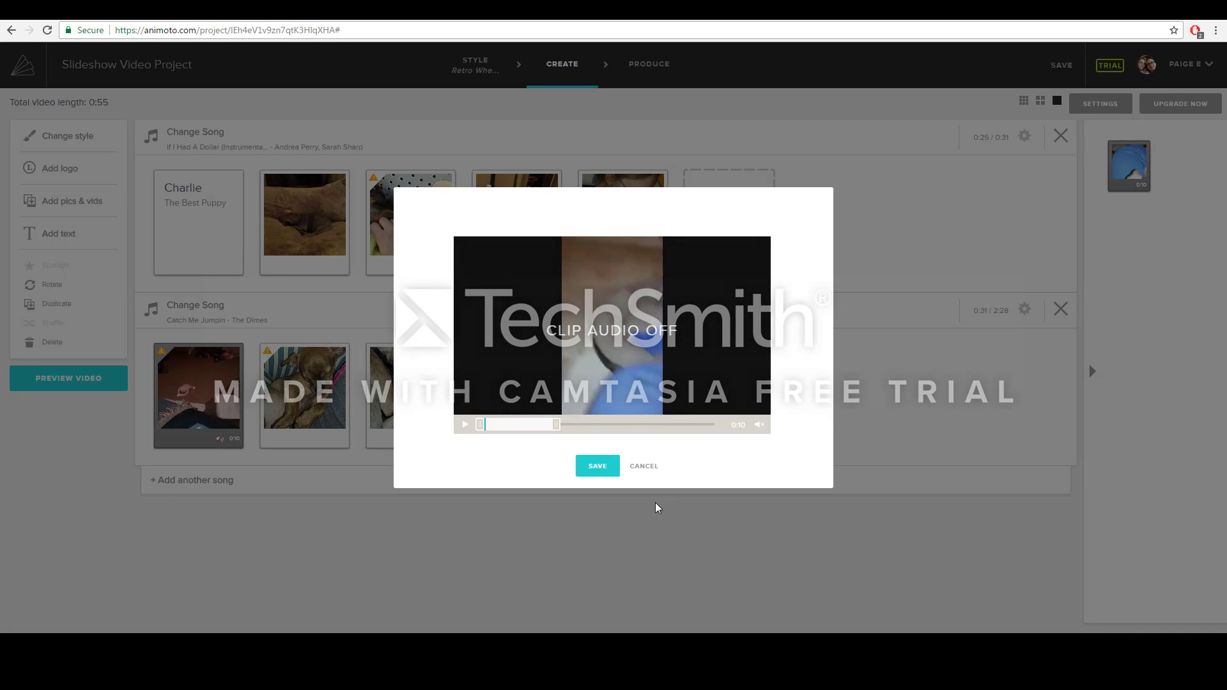
pyautogui.click(597, 470)
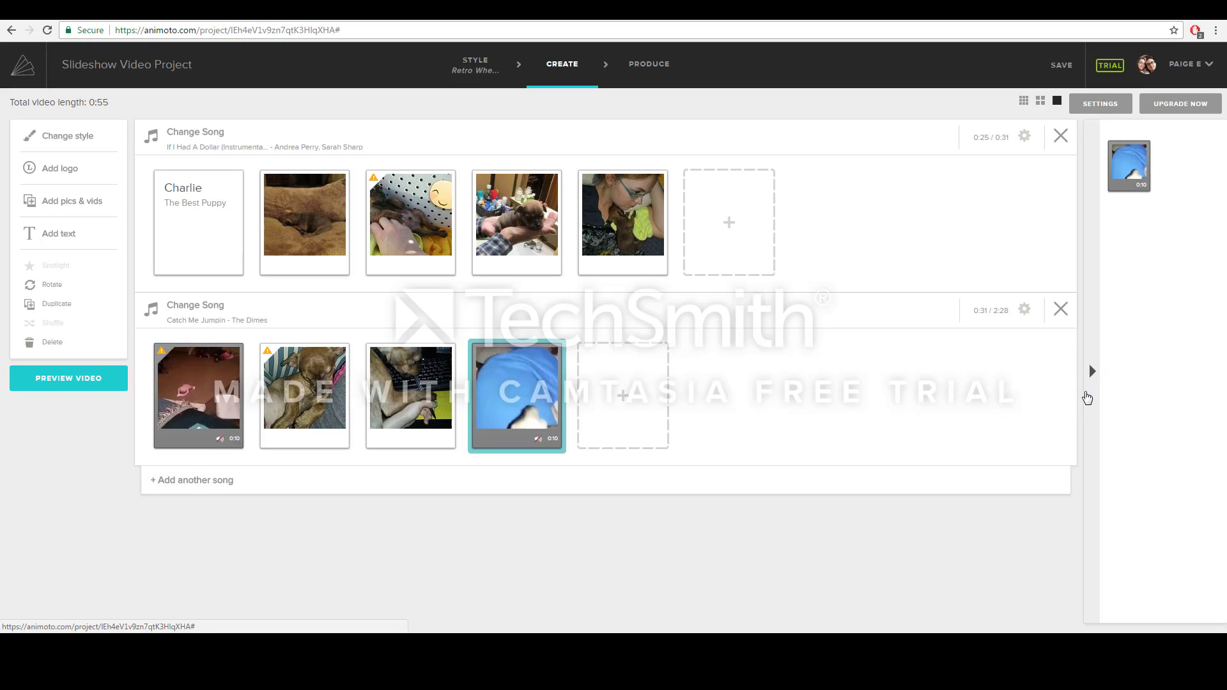
pyautogui.click(1091, 374)
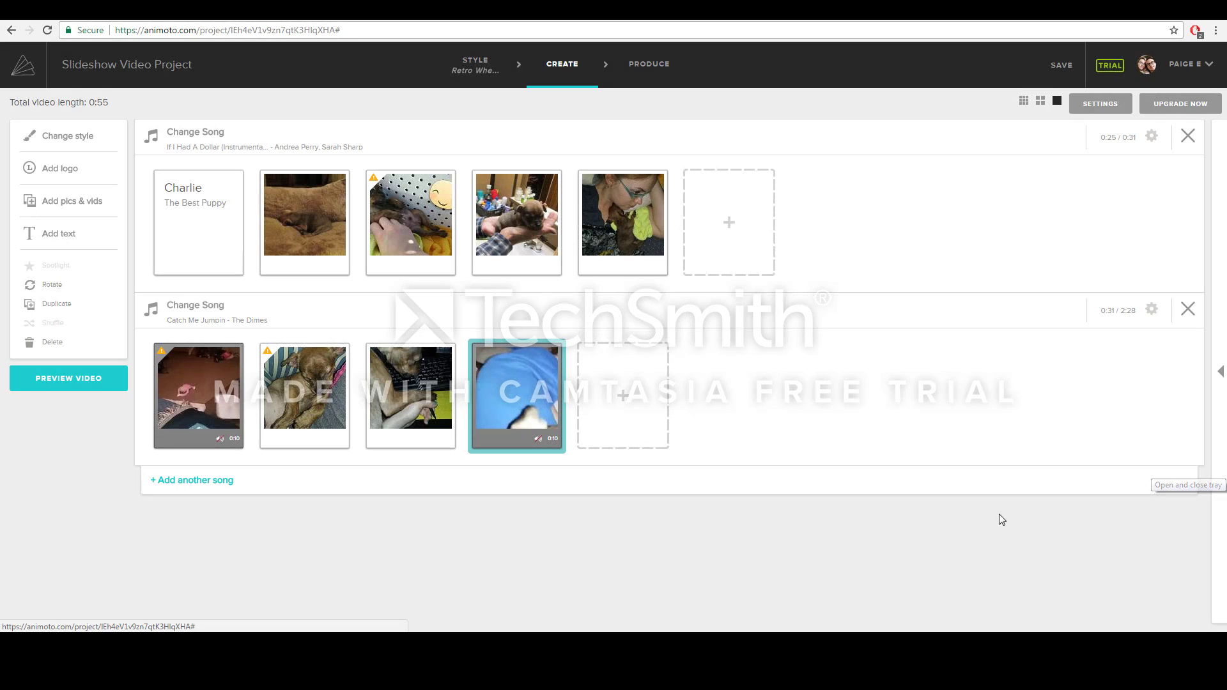
pyautogui.click(72, 383)
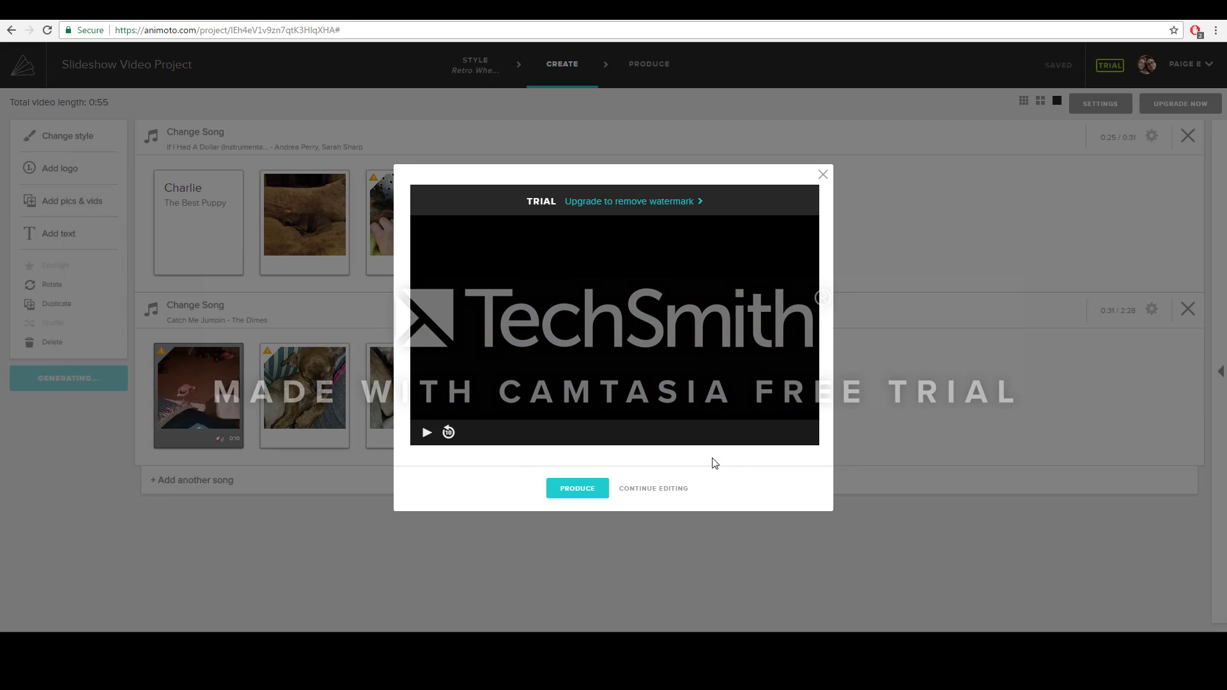
# - Retitle the video 'Slideshow Video' and finish producing it
pyautogui.click(578, 492)
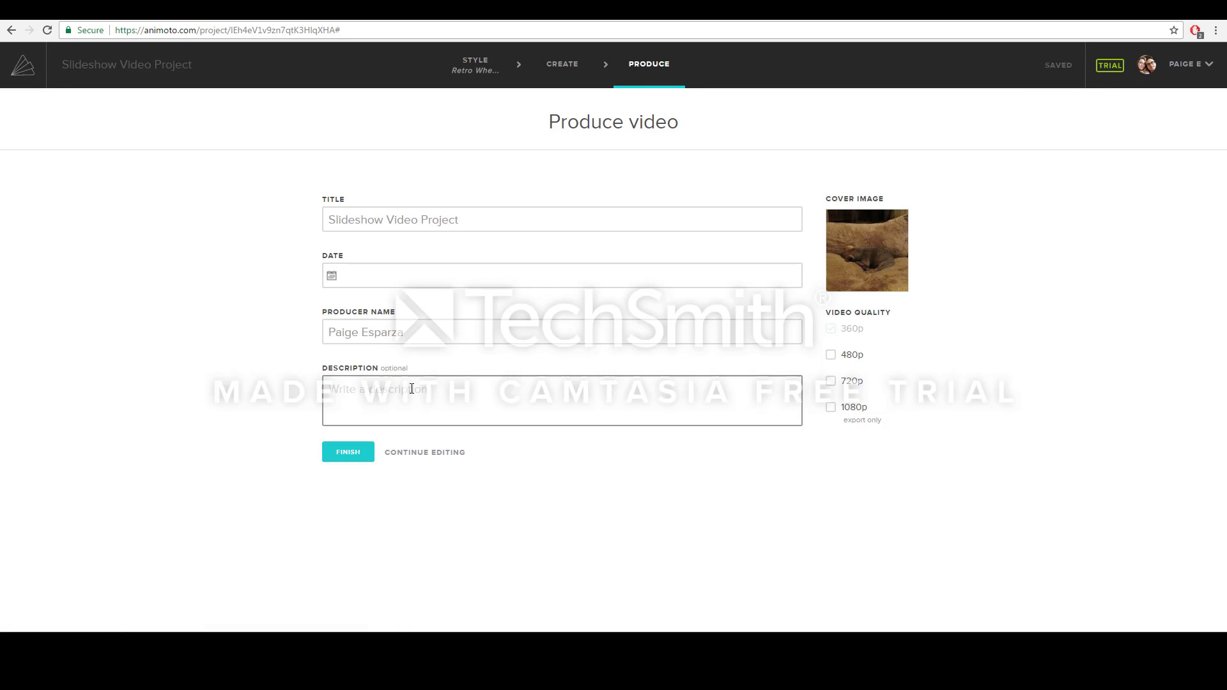
pyautogui.click(357, 453)
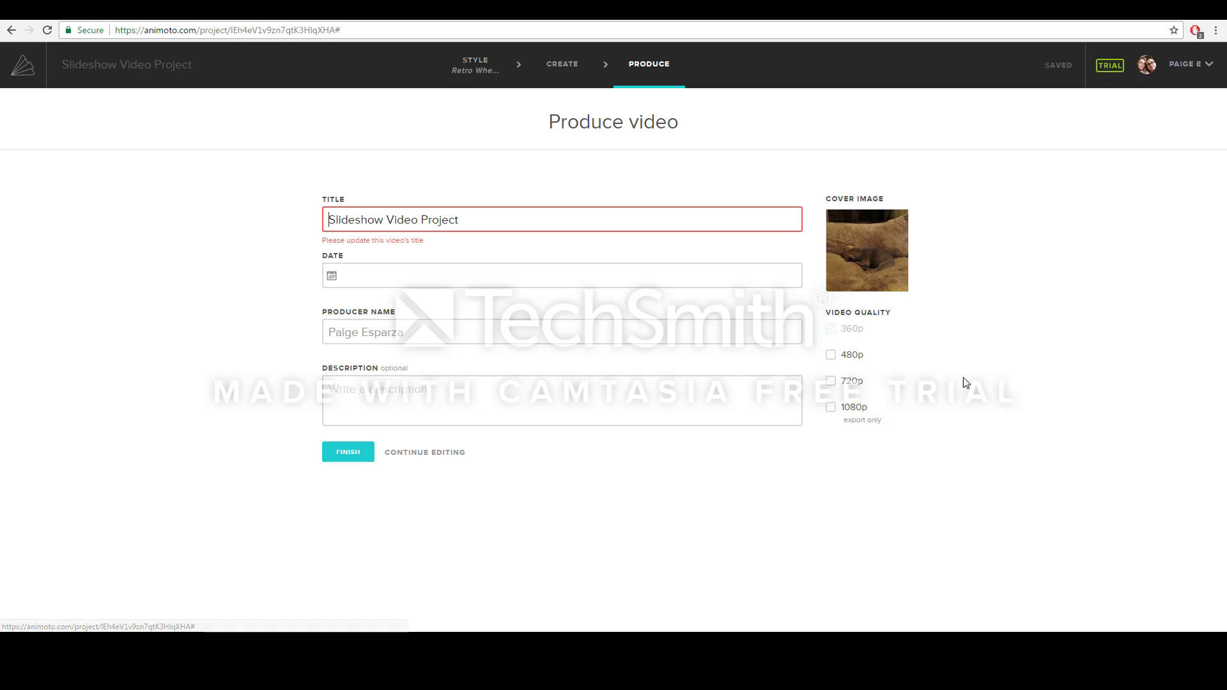
pyautogui.click(482, 221)
pyautogui.press('BackSpace')
pyautogui.press('BackSpace')
pyautogui.press('BackSpace')
pyautogui.press('BackSpace')
pyautogui.press('BackSpace')
pyautogui.press('BackSpace')
pyautogui.press('BackSpace')
pyautogui.press('BackSpace')
pyautogui.press('BackSpace')
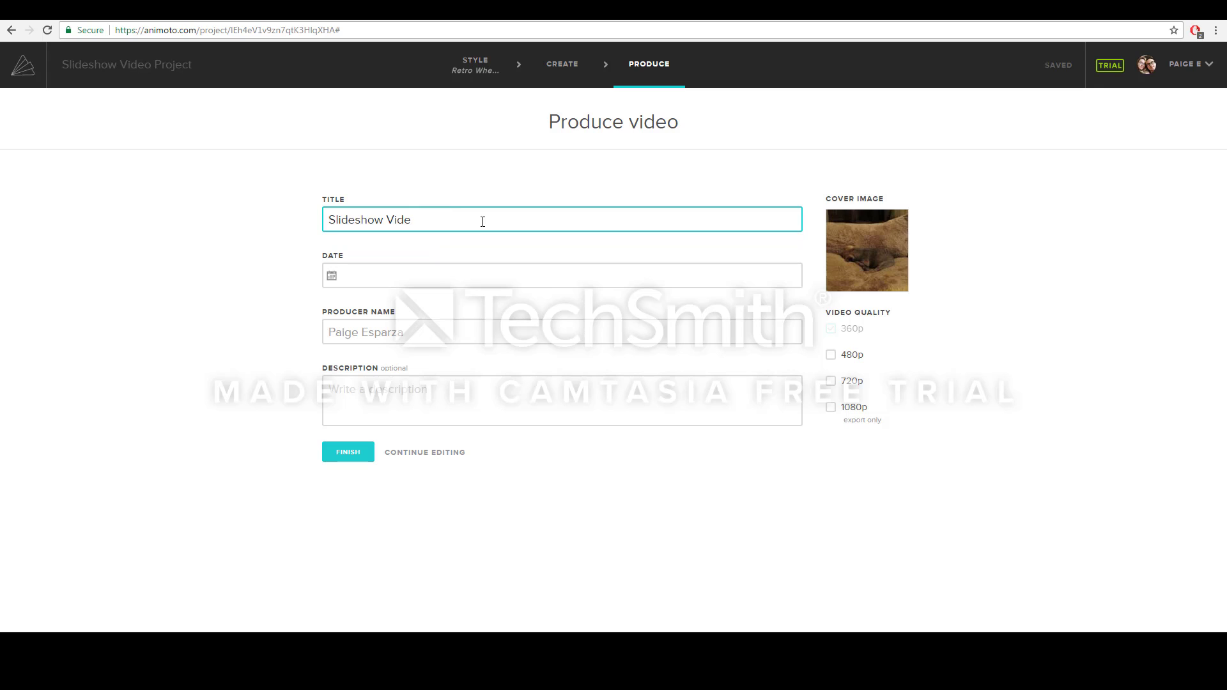
pyautogui.write('o')
pyautogui.click(357, 459)
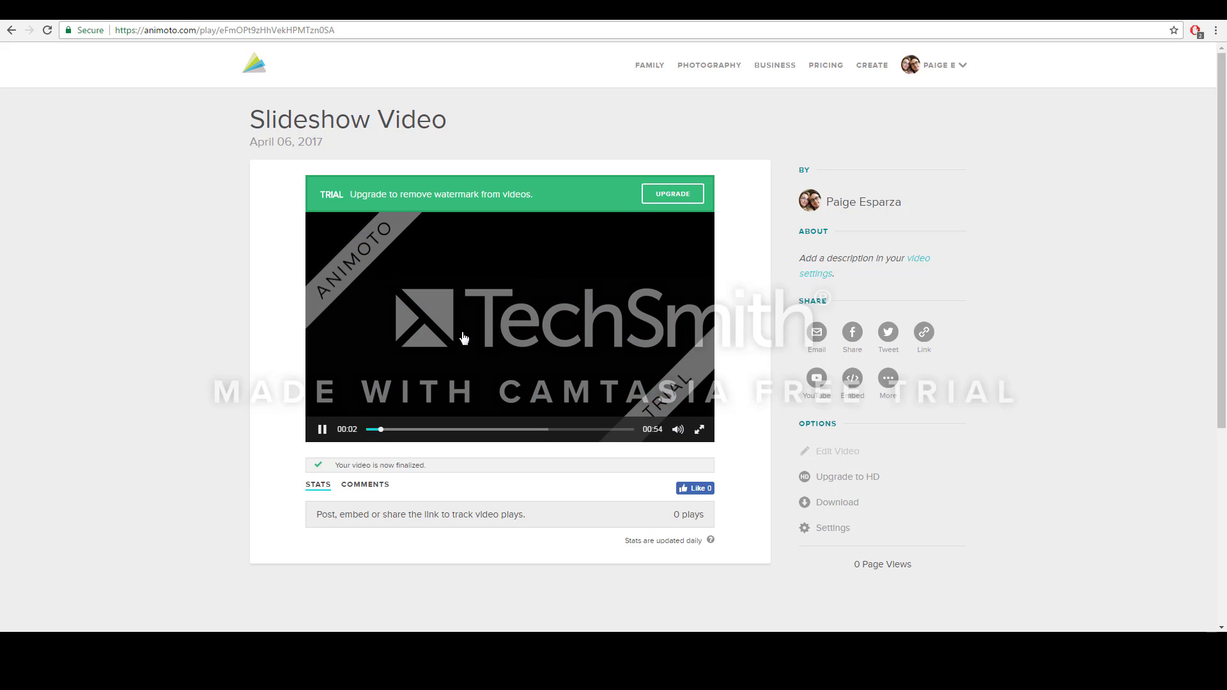
# - Pause the preview, download the 480p MP4 and set the download to open when done
pyautogui.click(319, 434)
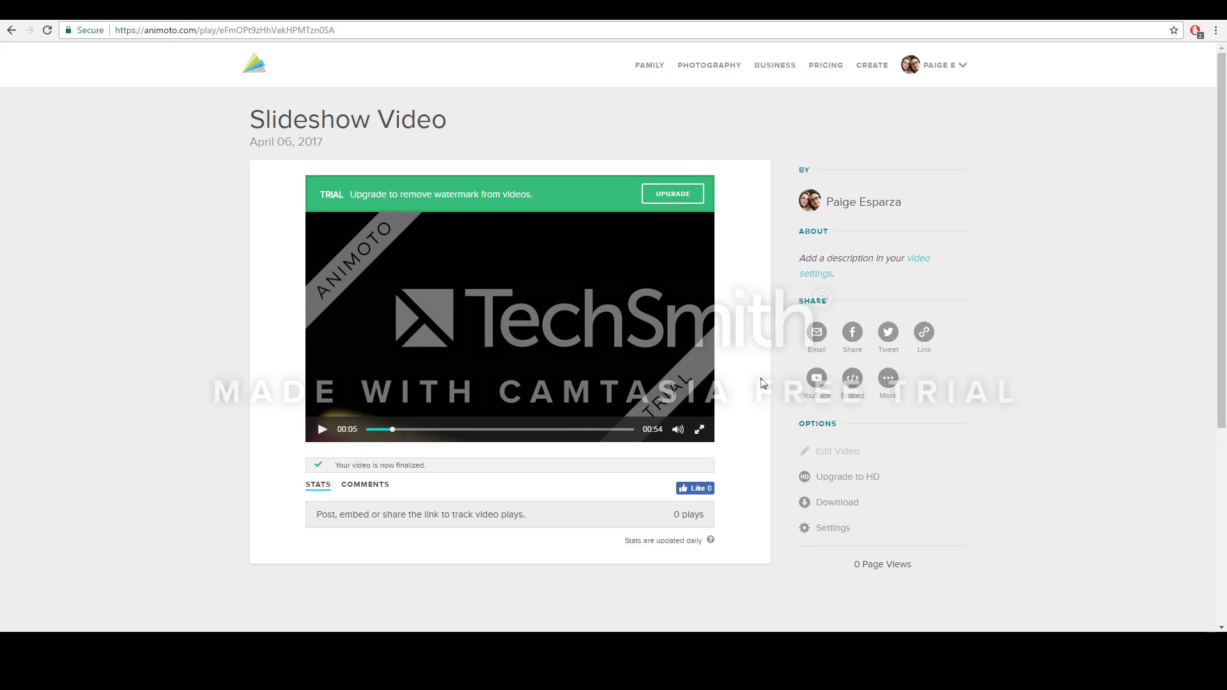
pyautogui.click(821, 504)
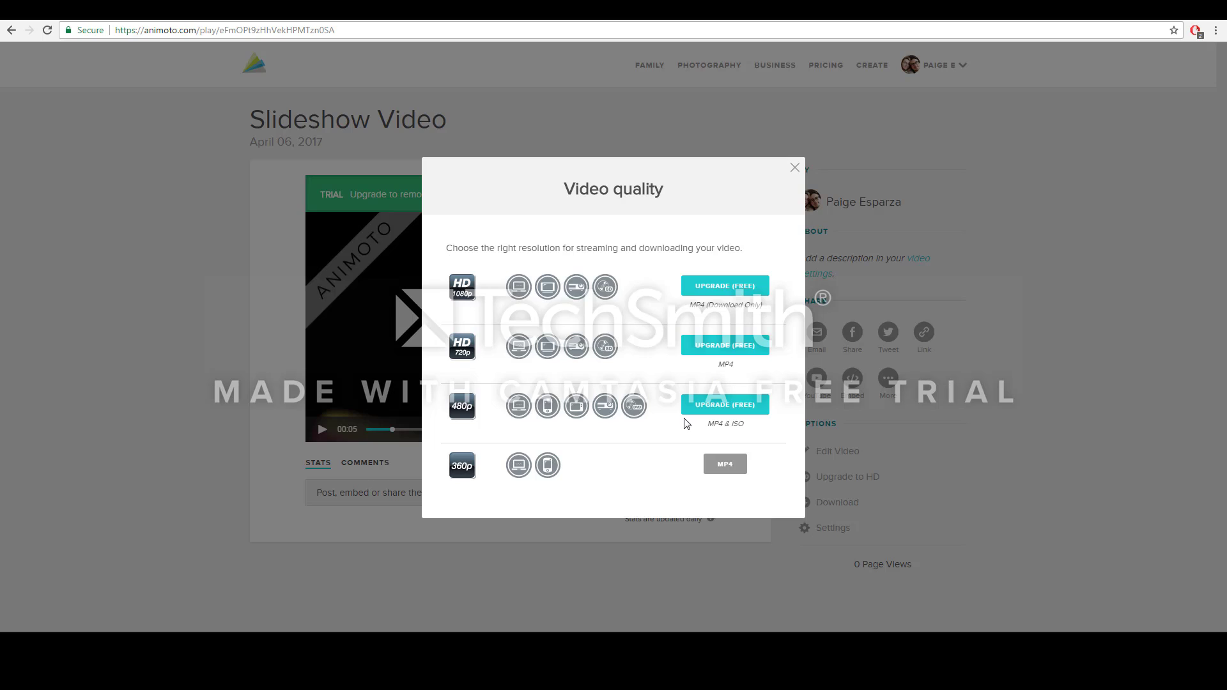
pyautogui.click(700, 412)
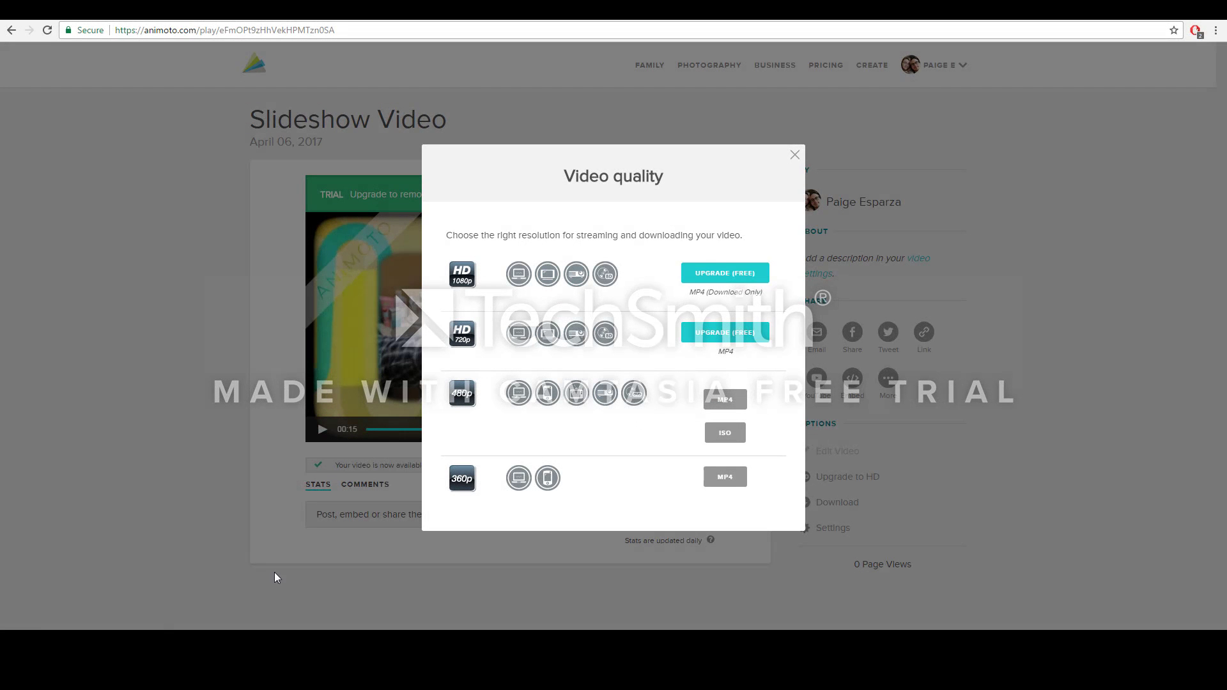
pyautogui.rightClick(105, 632)
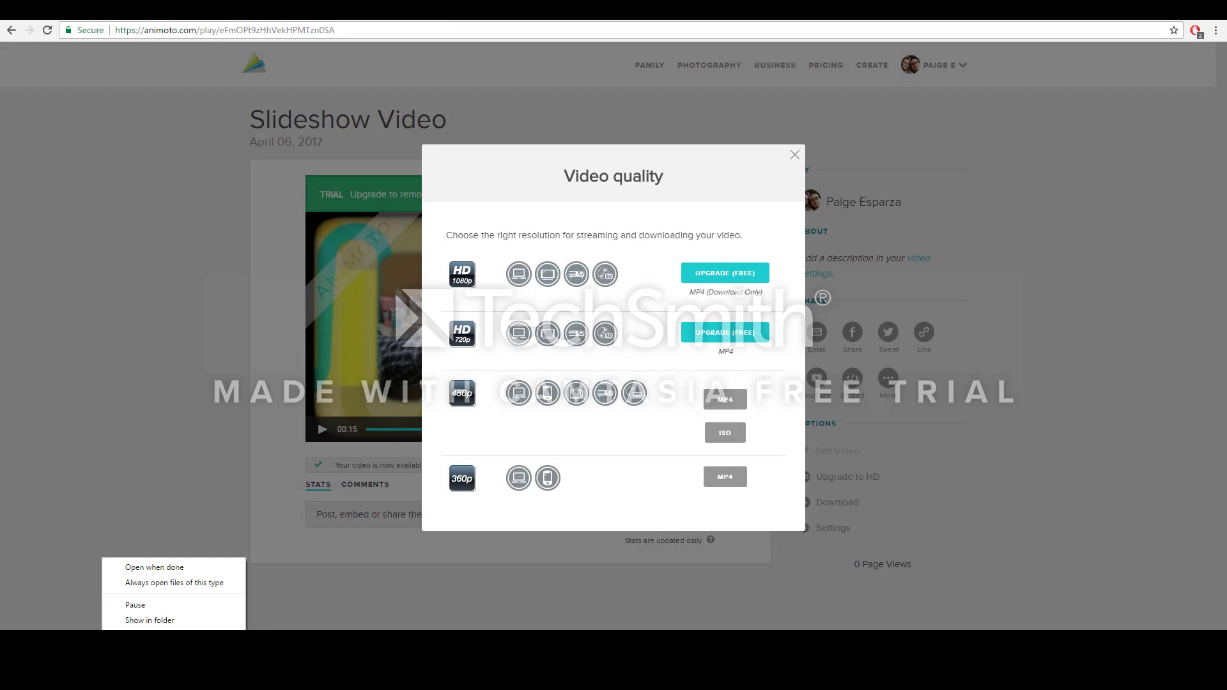
pyautogui.click(152, 569)
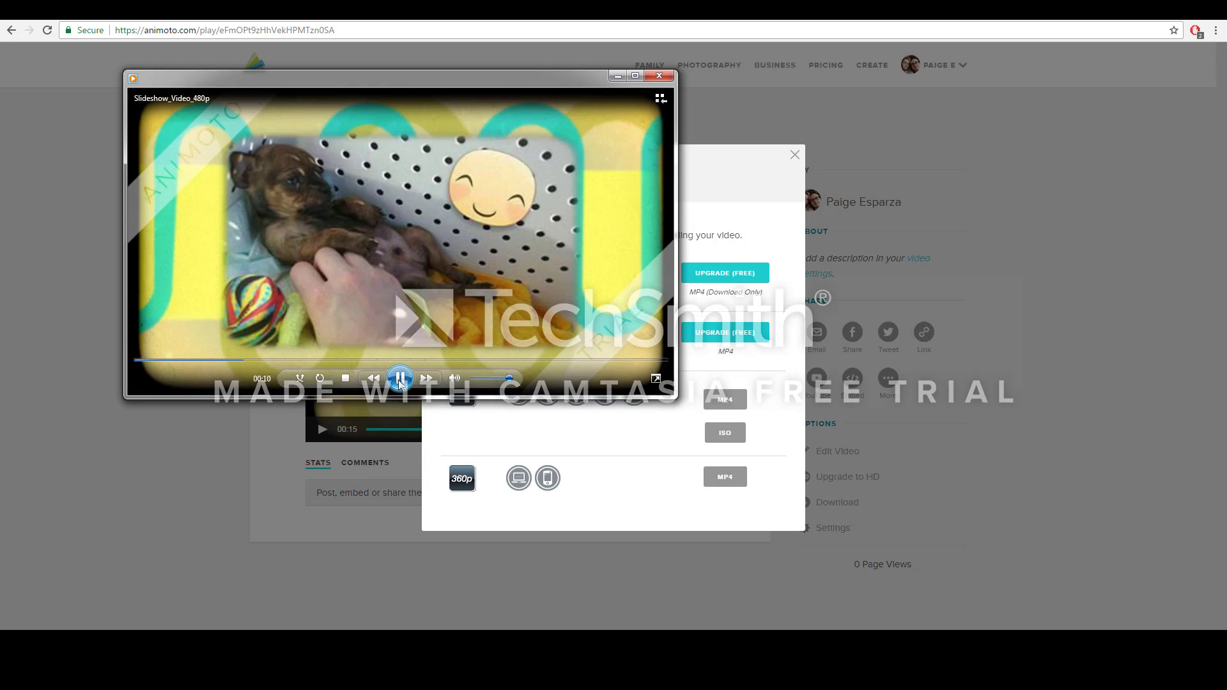
# - Pause Slideshow_Video_480p in the media player and minimize the player window
pyautogui.click(399, 380)
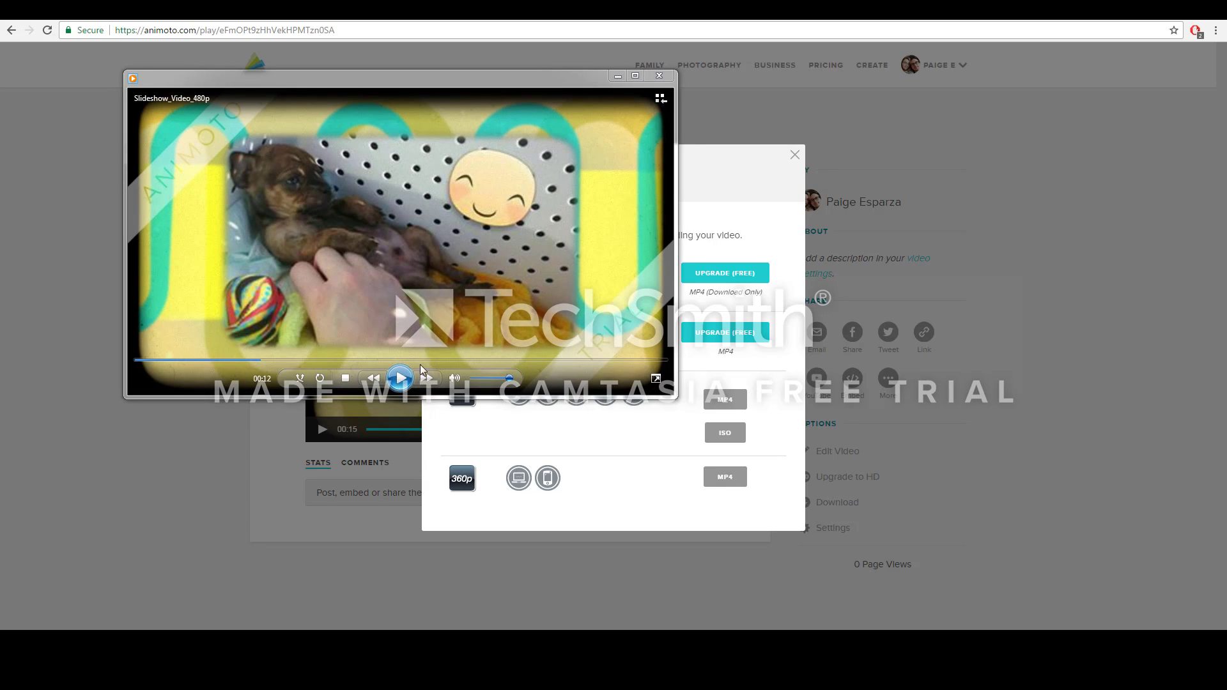
pyautogui.click(618, 77)
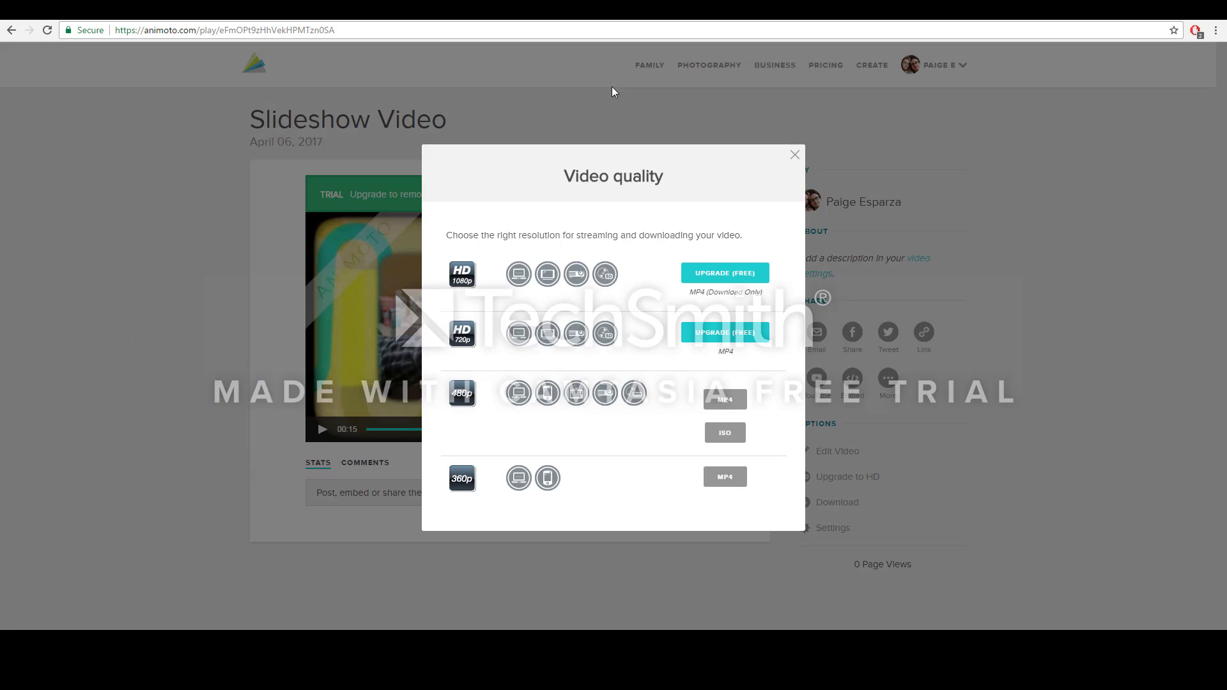